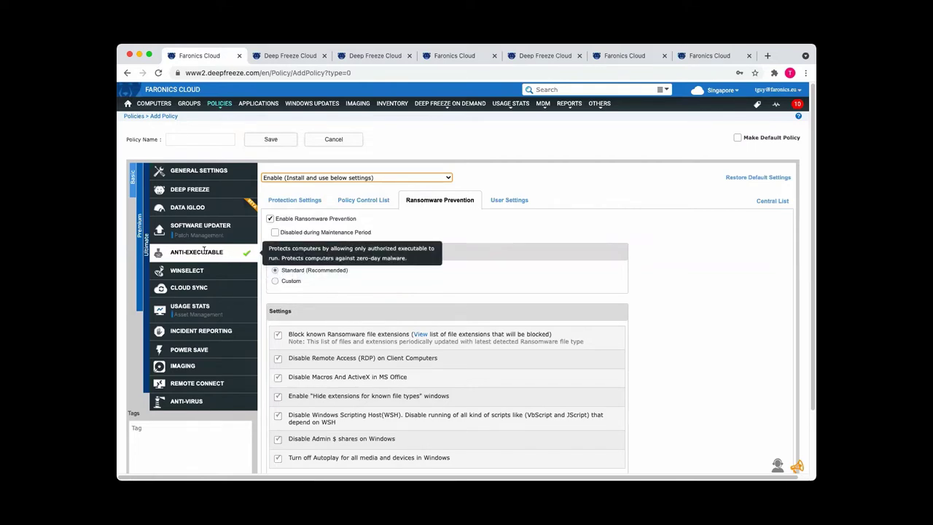
# Review the Anti-Executable protection settings, policy control list and ransomware prevention options, and open the list of known ransomware file extensions
pyautogui.click(286, 204)
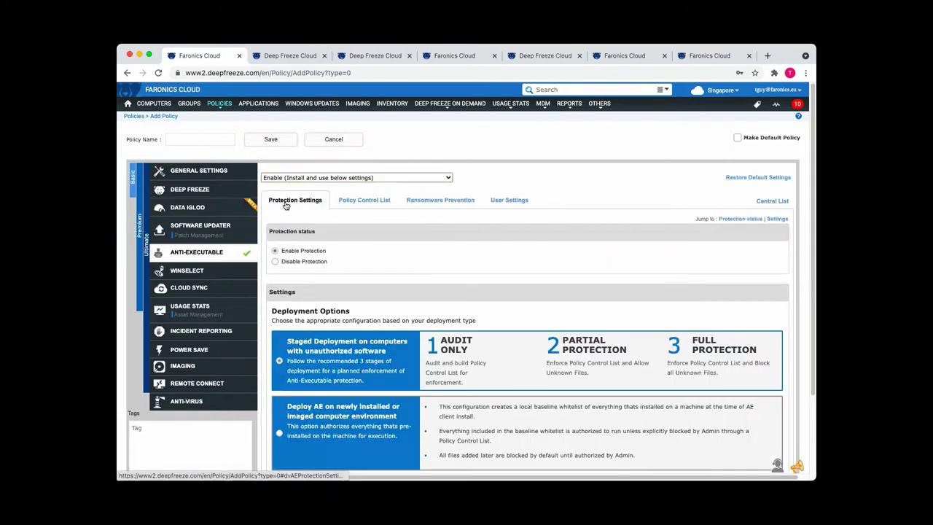
pyautogui.click(372, 202)
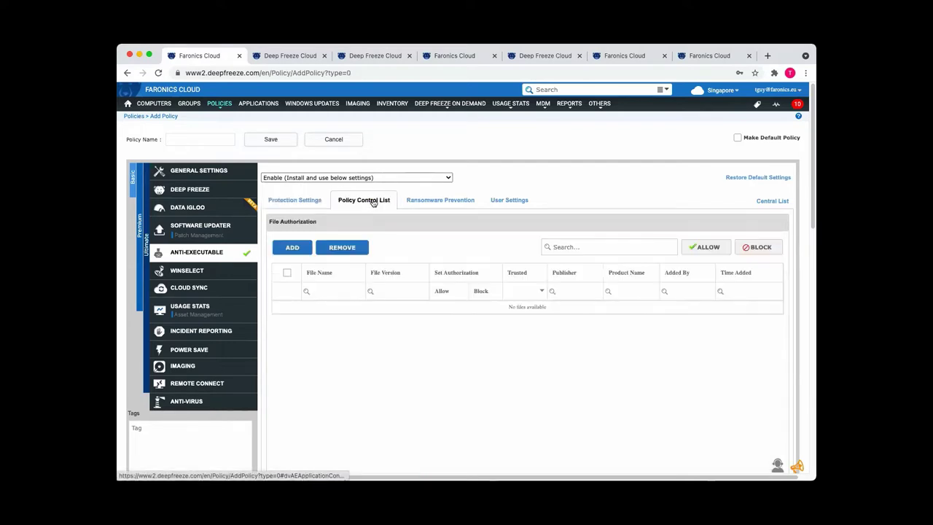
pyautogui.click(416, 202)
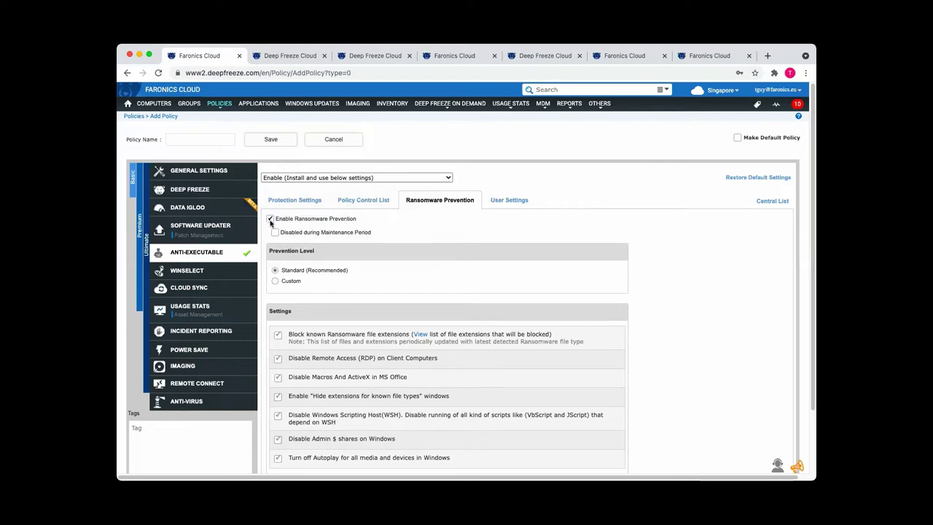
pyautogui.rightClick(423, 329)
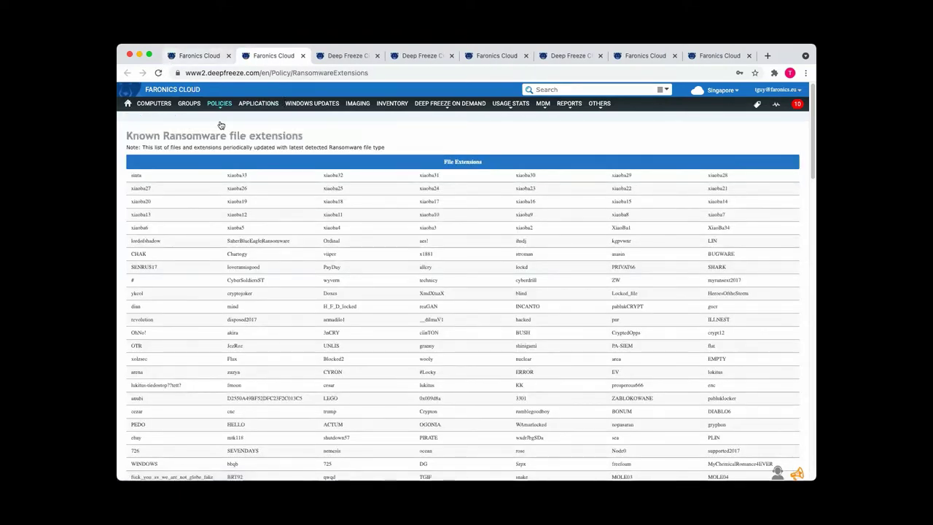
# Return to the new policy and set Anti-Virus to "Enable (Install and use below settings)"
pyautogui.click(191, 57)
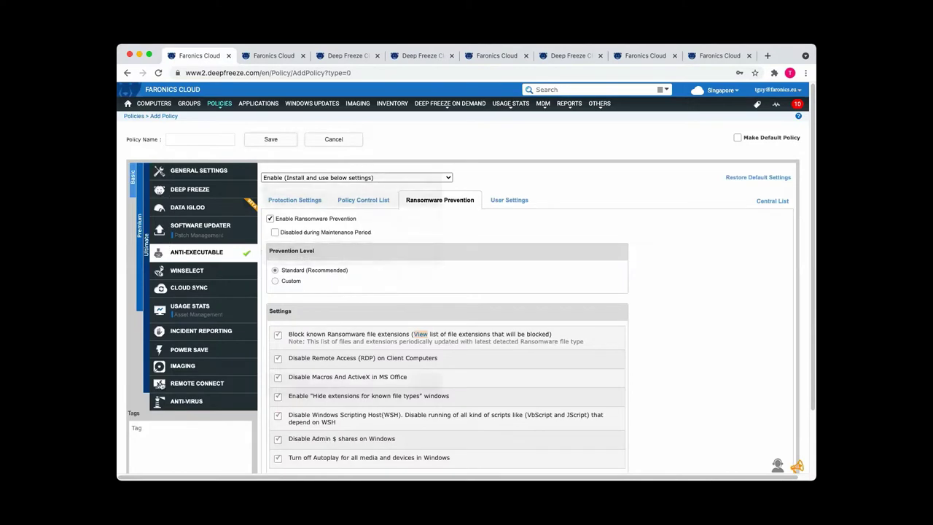
pyautogui.click(182, 402)
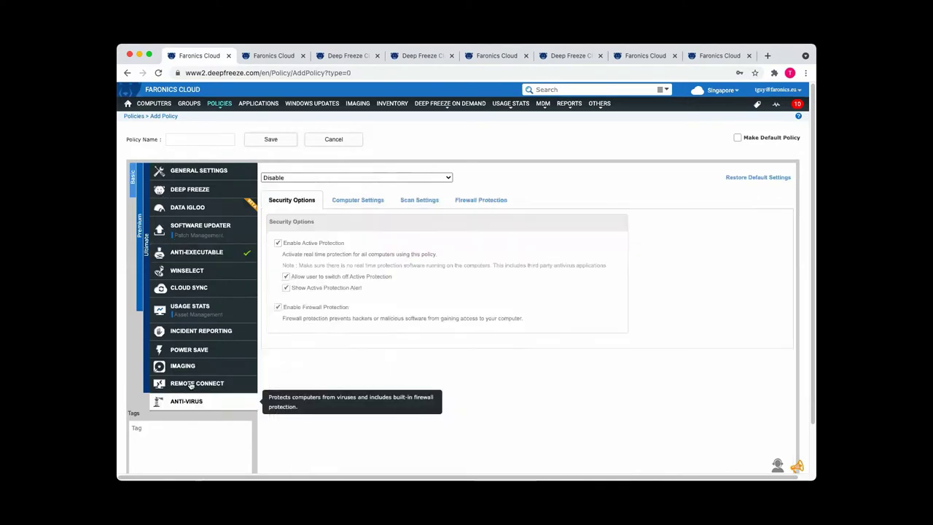
pyautogui.click(395, 177)
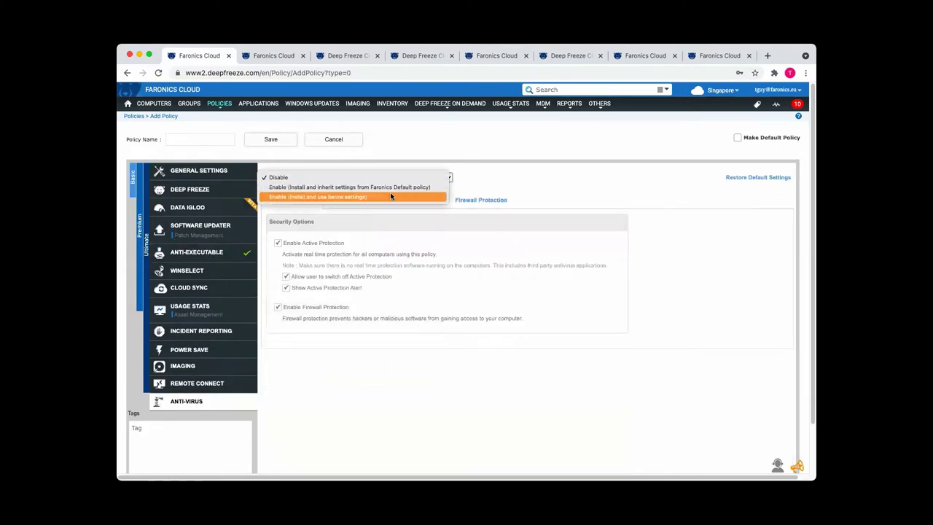
pyautogui.click(391, 195)
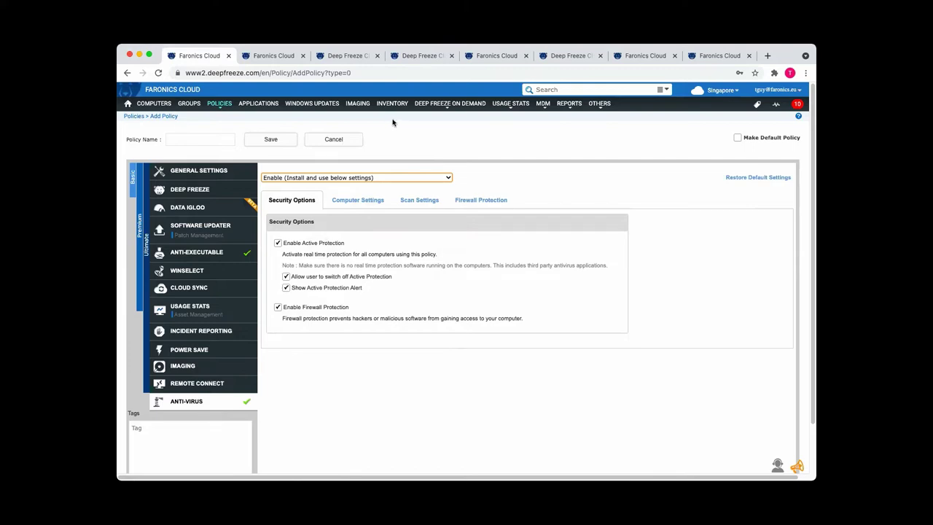
# Examine the status charts and the Computers list on the Deep Freeze dashboard
pyautogui.click(259, 59)
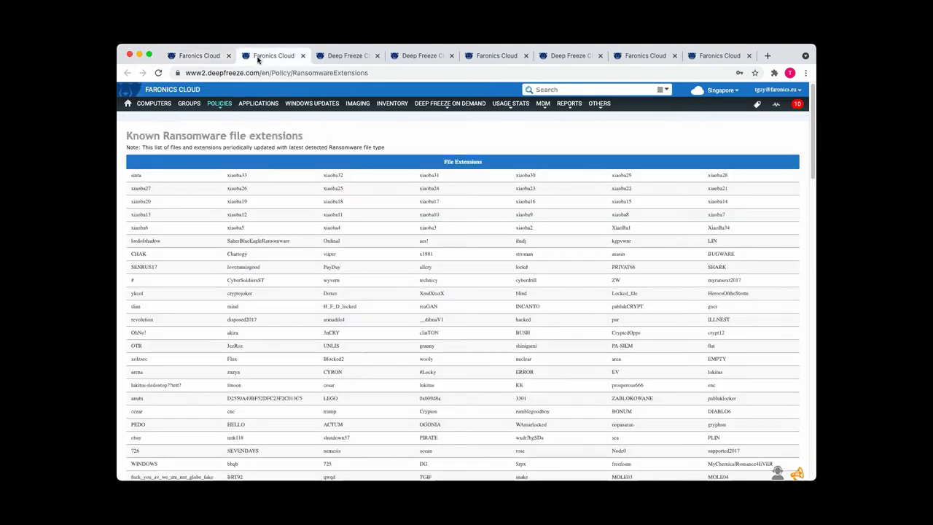
pyautogui.click(343, 57)
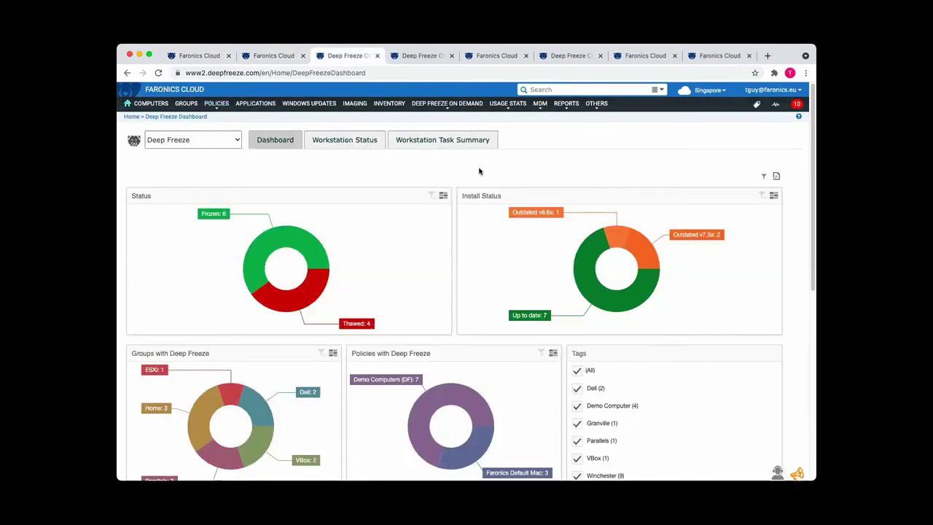
pyautogui.scroll(-1, 479, 163)
pyautogui.scroll(-1, 479, 163)
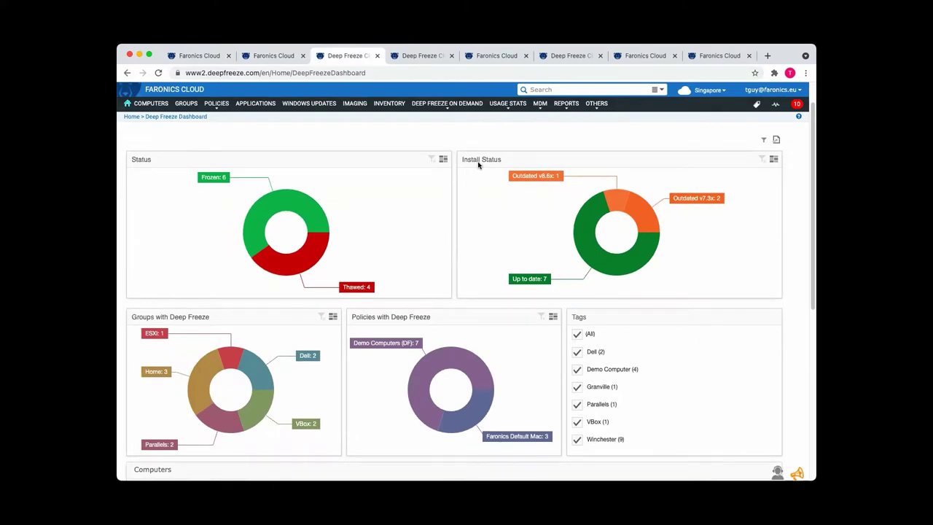
pyautogui.scroll(-1, 478, 164)
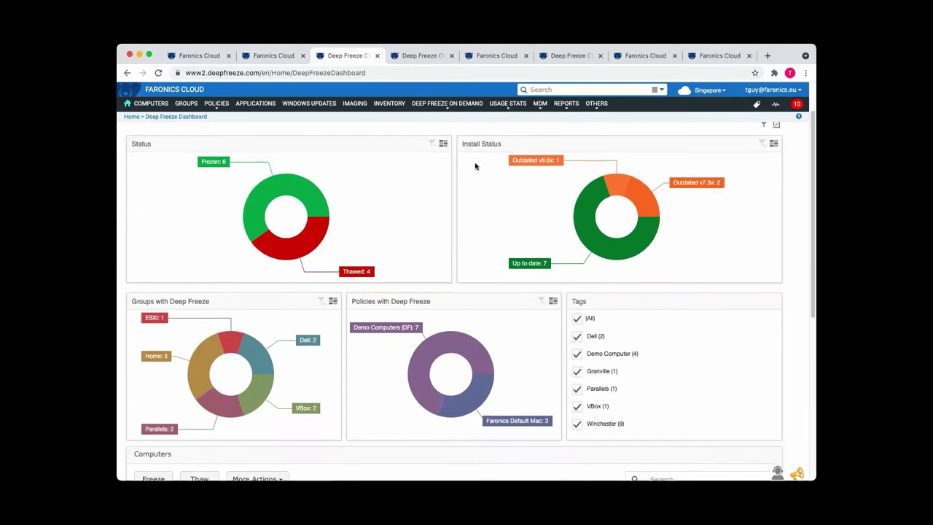
pyautogui.scroll(1, 475, 166)
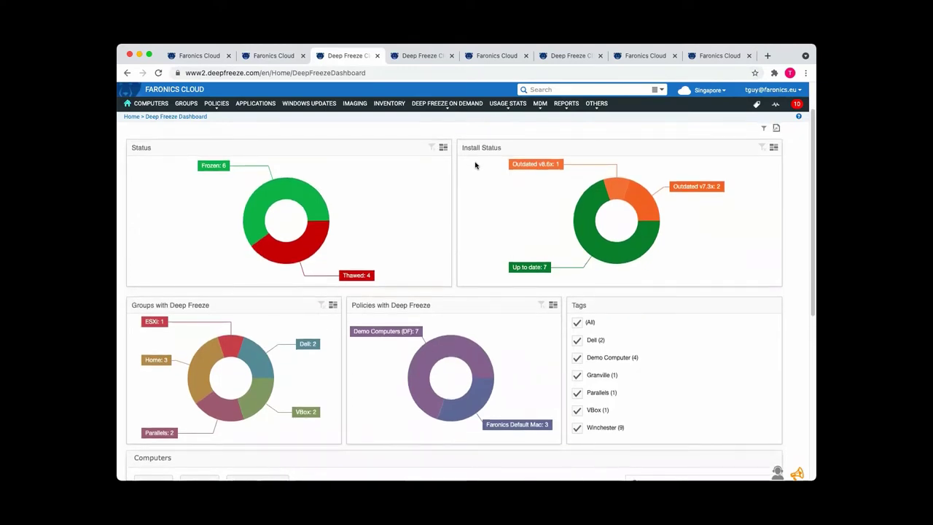
pyautogui.scroll(-3, 474, 165)
pyautogui.scroll(-12, 475, 168)
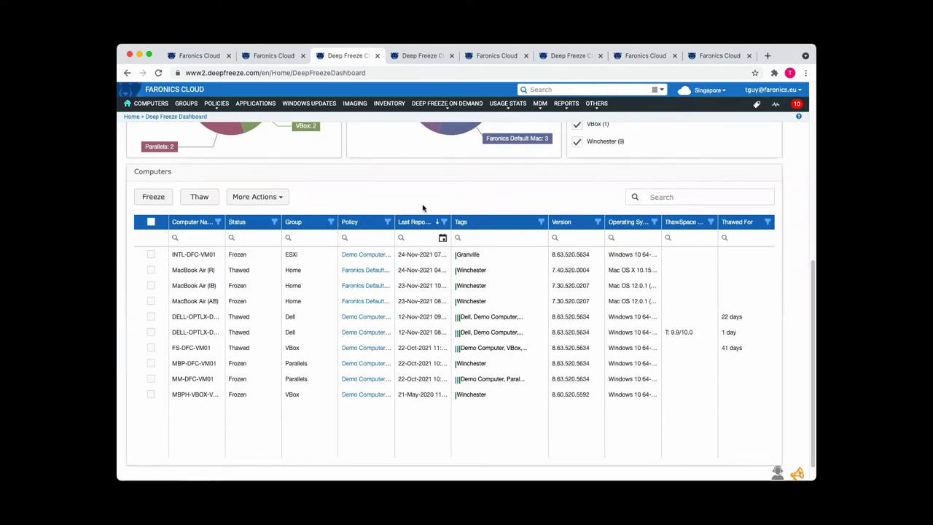
pyautogui.scroll(10, 282, 257)
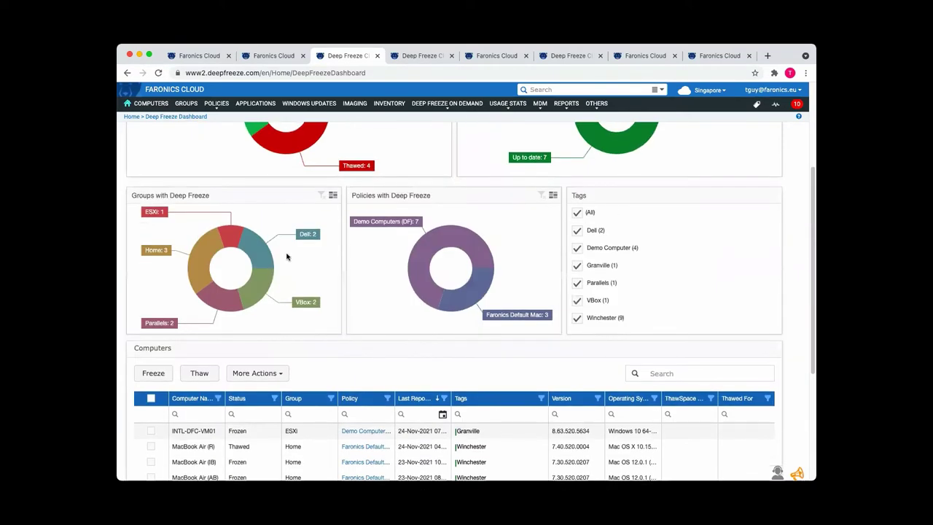
pyautogui.scroll(-10, 288, 256)
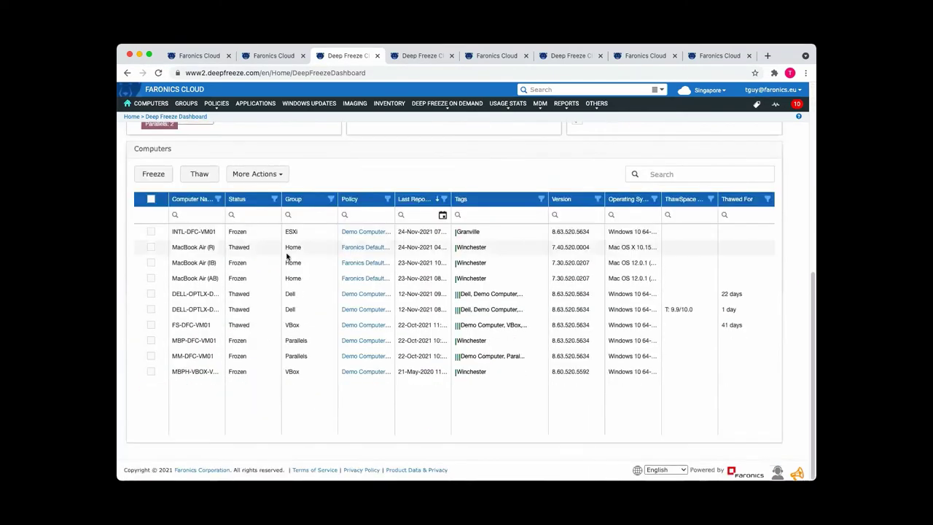
# Select INTL-DFC-VM01 and MacBook Air (R) in the Deep Freeze dashboard's Computers list and check the additional actions
pyautogui.click(151, 231)
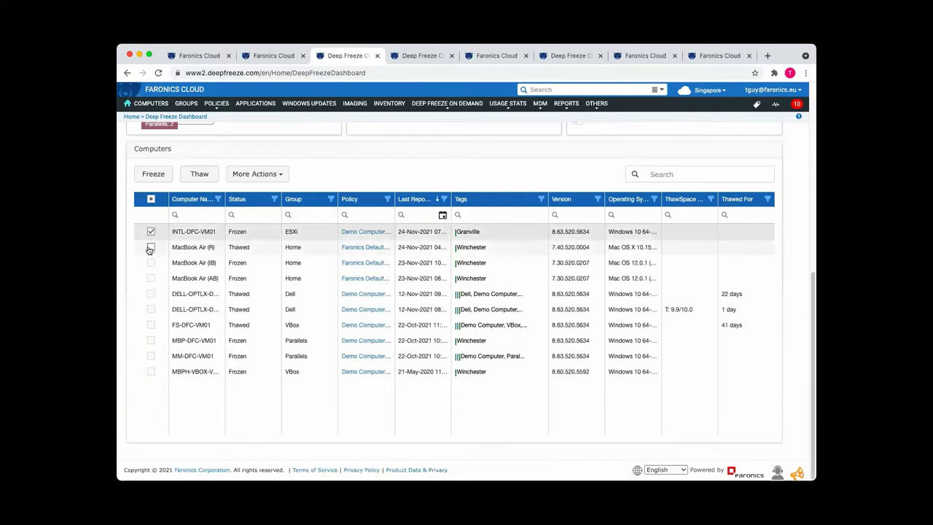
pyautogui.click(150, 248)
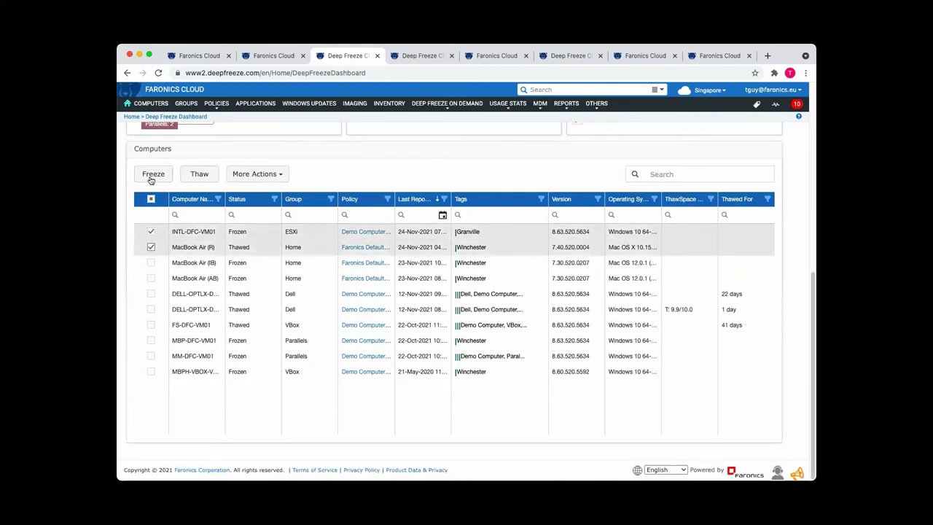
pyautogui.click(278, 177)
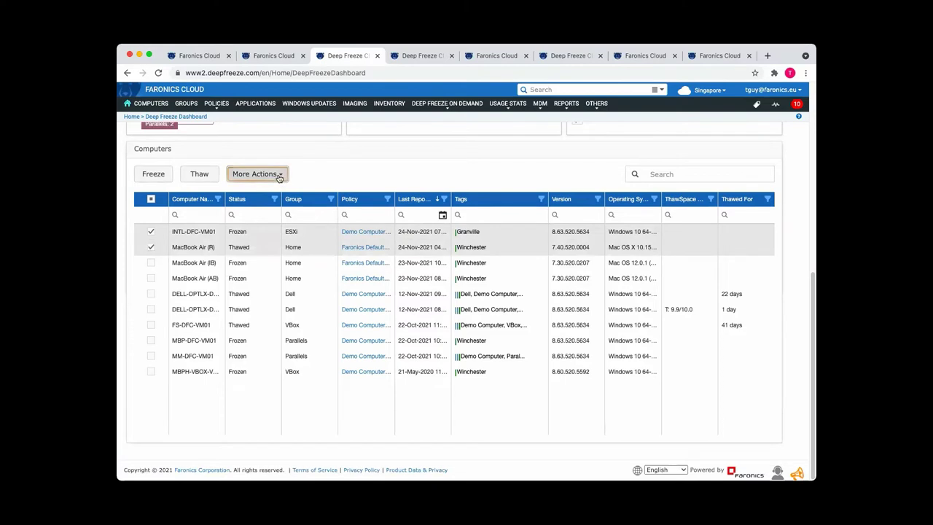
pyautogui.click(321, 171)
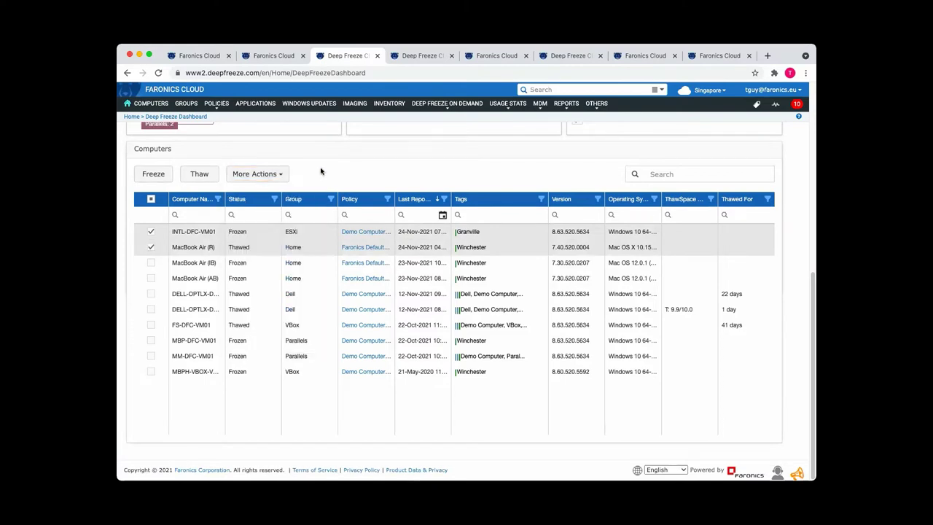
# Review the patch status charts on the Windows Update dashboard and select the ESXi group computer in its Computers list
pyautogui.click(403, 57)
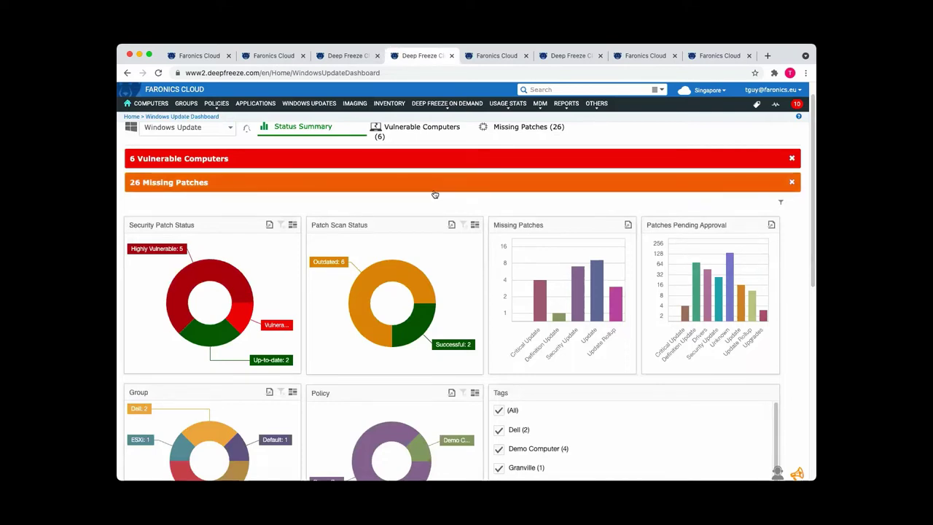
pyautogui.scroll(-2, 435, 195)
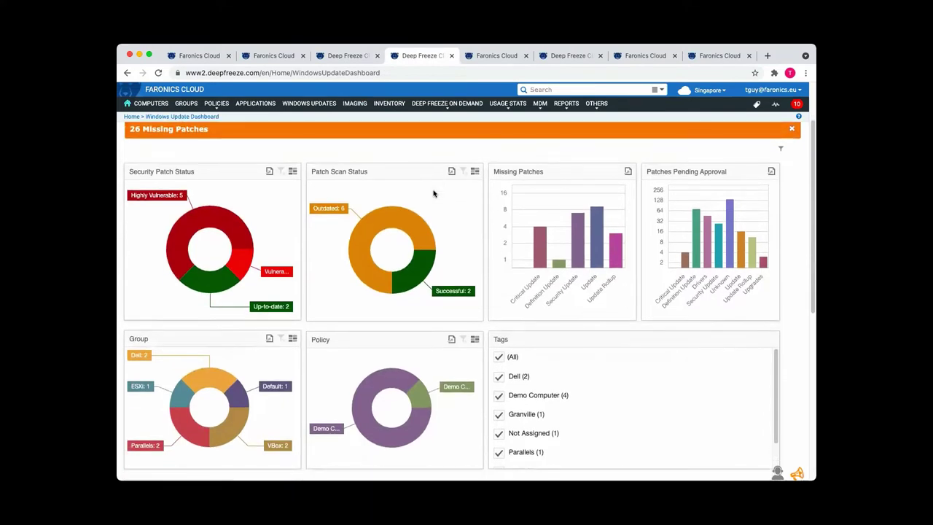
pyautogui.scroll(-1, 433, 193)
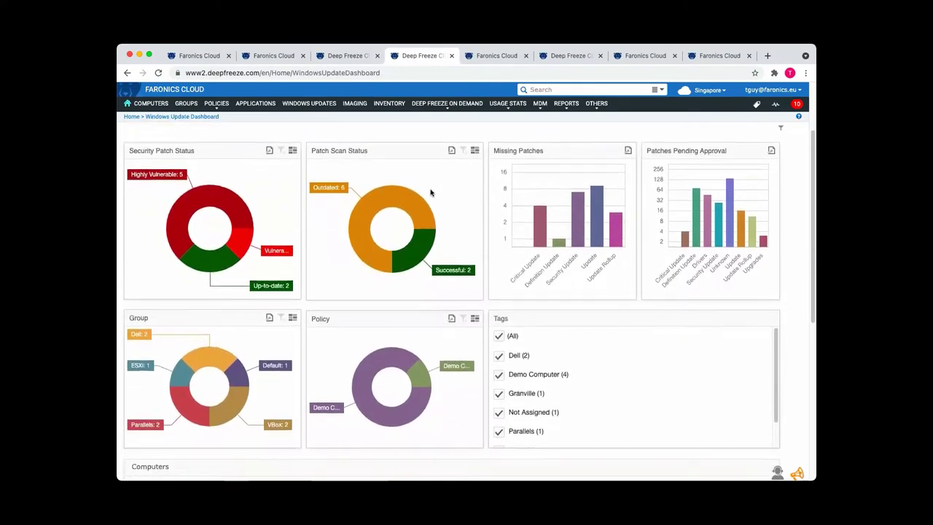
pyautogui.scroll(-4, 430, 192)
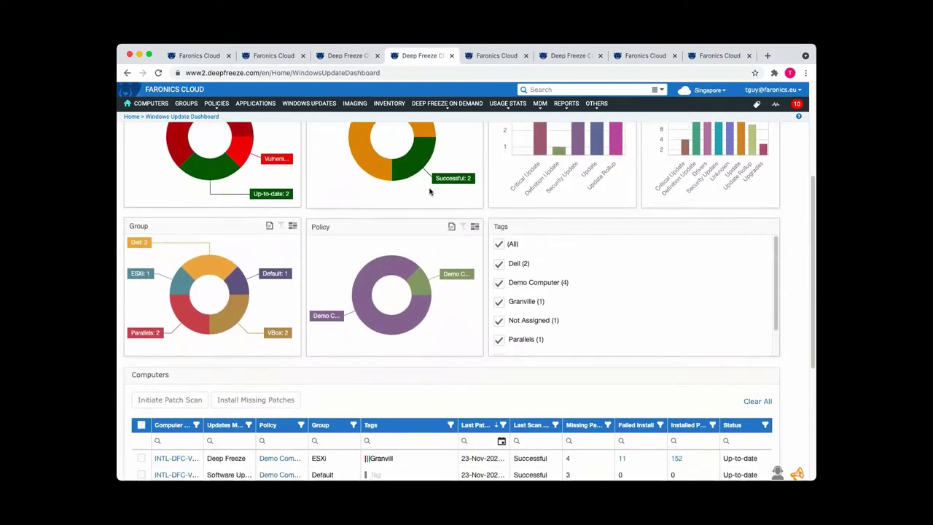
pyautogui.scroll(-6, 429, 191)
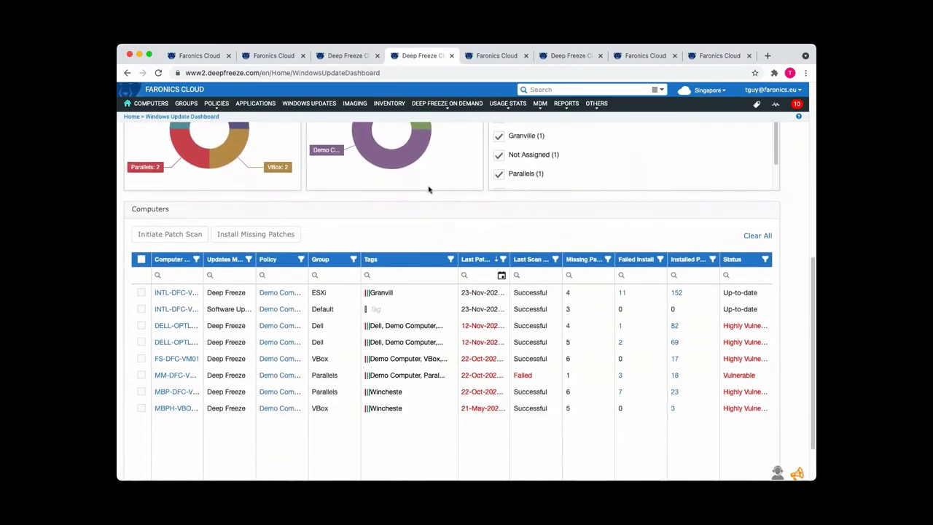
pyautogui.click(141, 293)
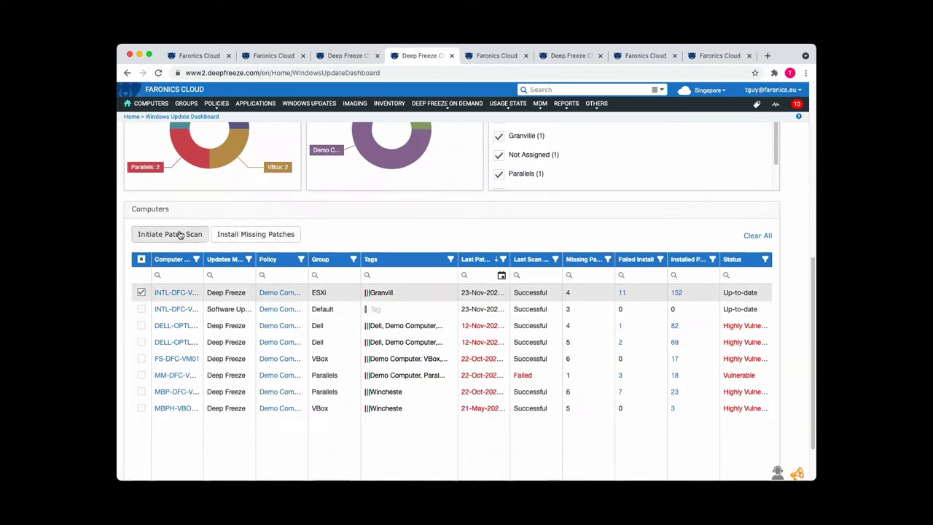
pyautogui.scroll(5, 375, 299)
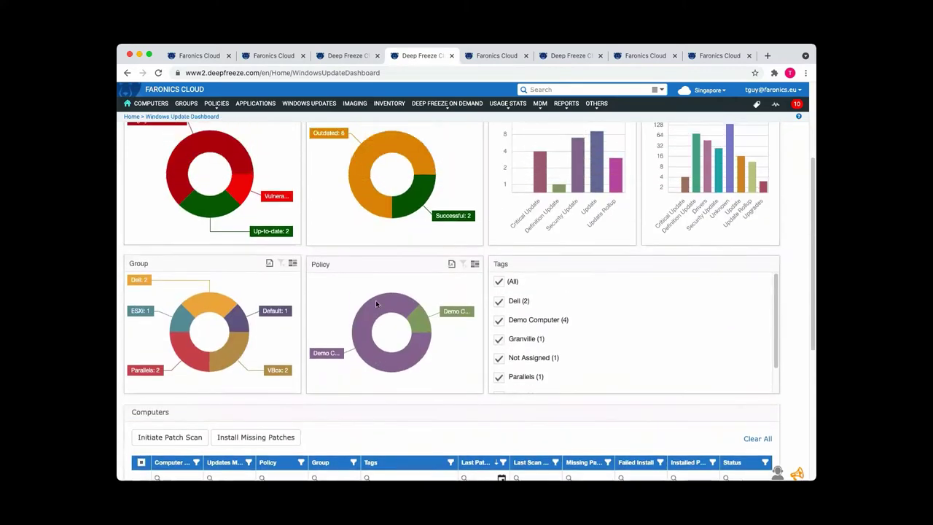
pyautogui.scroll(4, 376, 298)
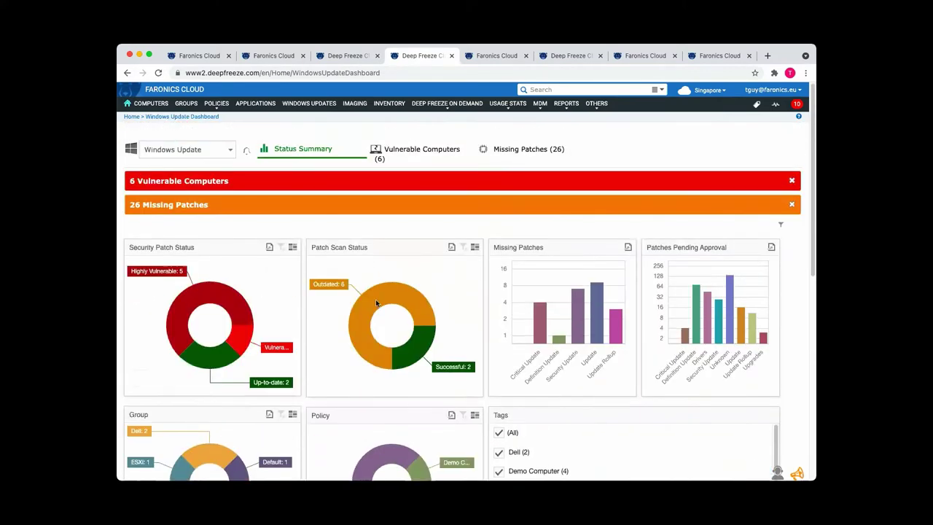
pyautogui.scroll(-1, 375, 299)
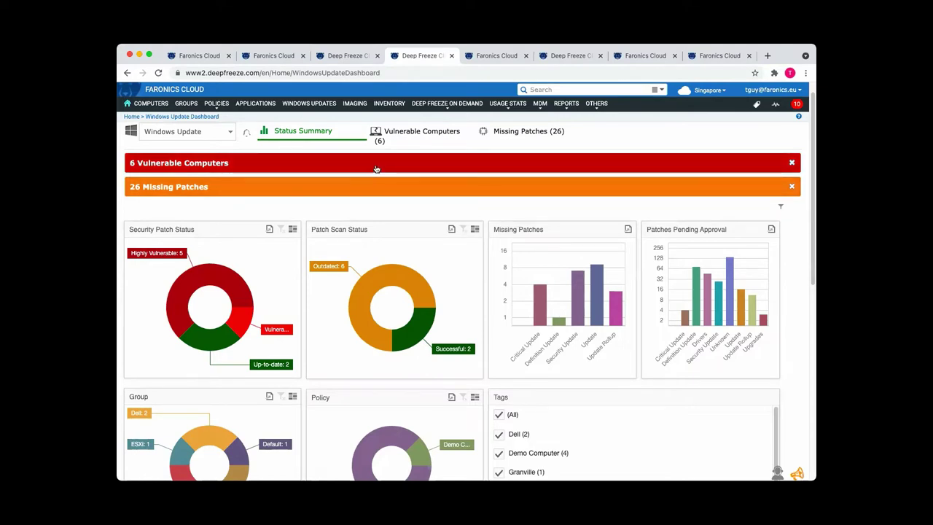
# Set Software Updater to "Enable (Install and use below settings)" in the new policy open in the other browser tab
pyautogui.click(494, 57)
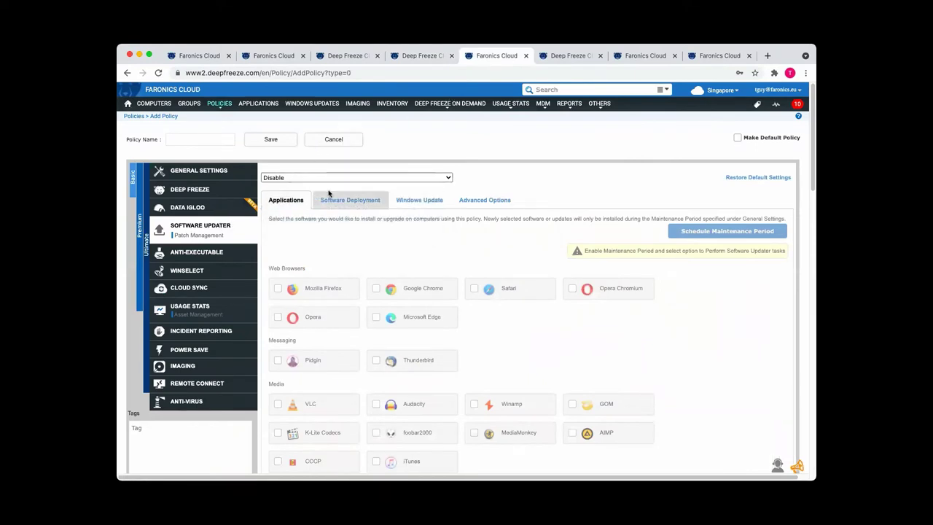
pyautogui.click(357, 178)
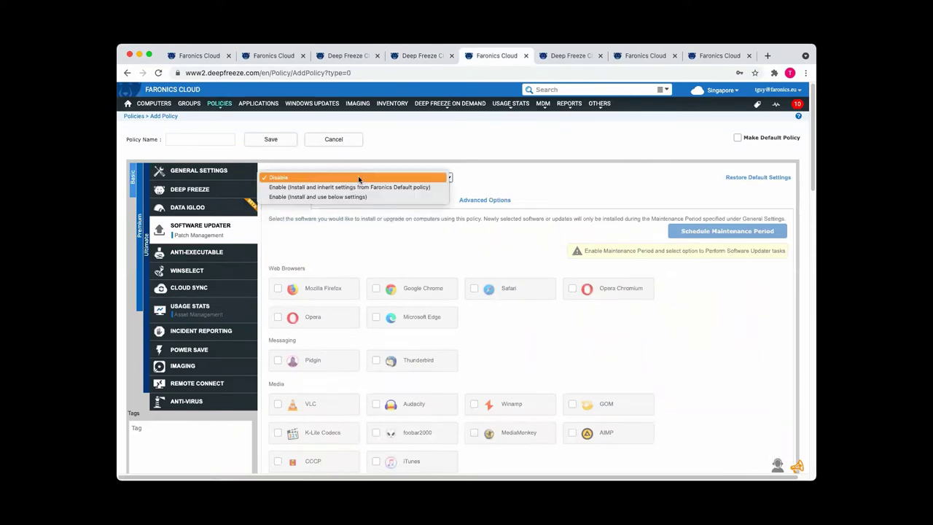
pyautogui.click(355, 197)
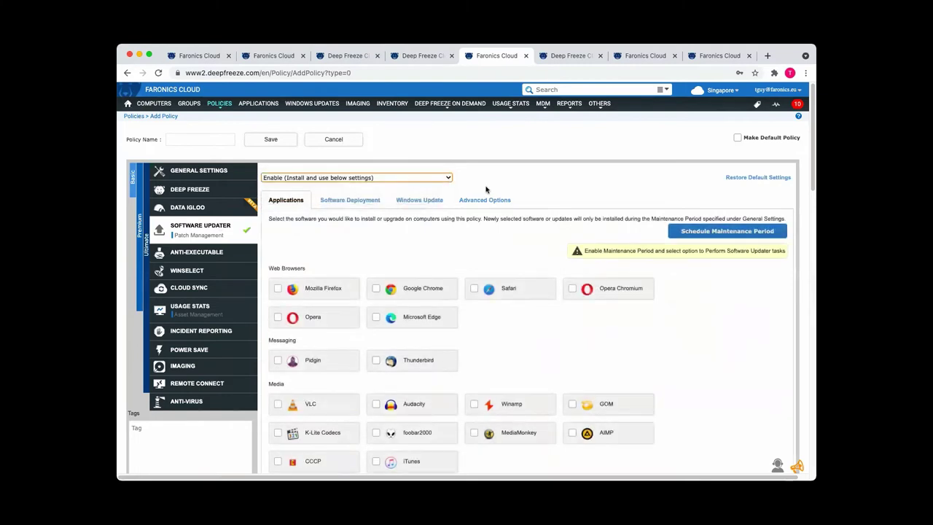
# Select Google Chrome, Thunderbird, Winamp and iTunes among the Software Updater applications to install or upgrade with the policy
pyautogui.scroll(-3, 486, 191)
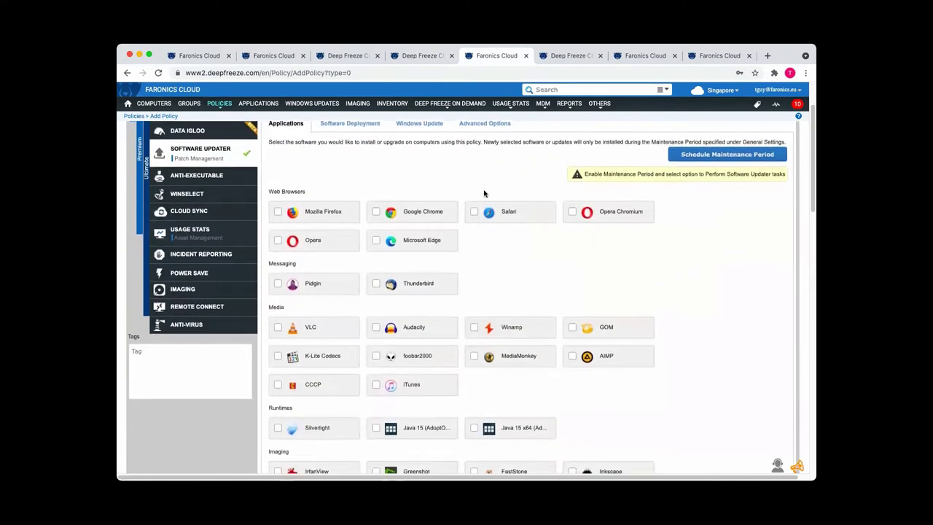
pyautogui.scroll(-8, 484, 193)
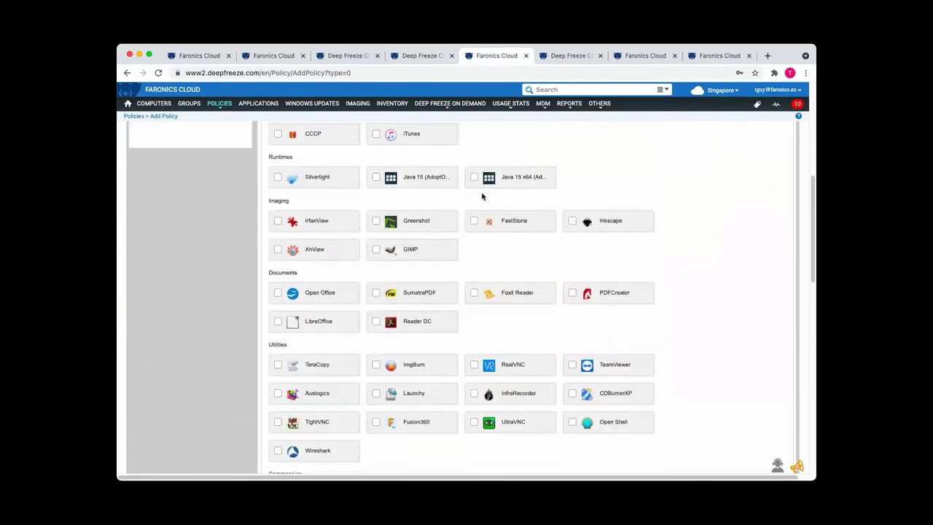
pyautogui.scroll(-10, 482, 196)
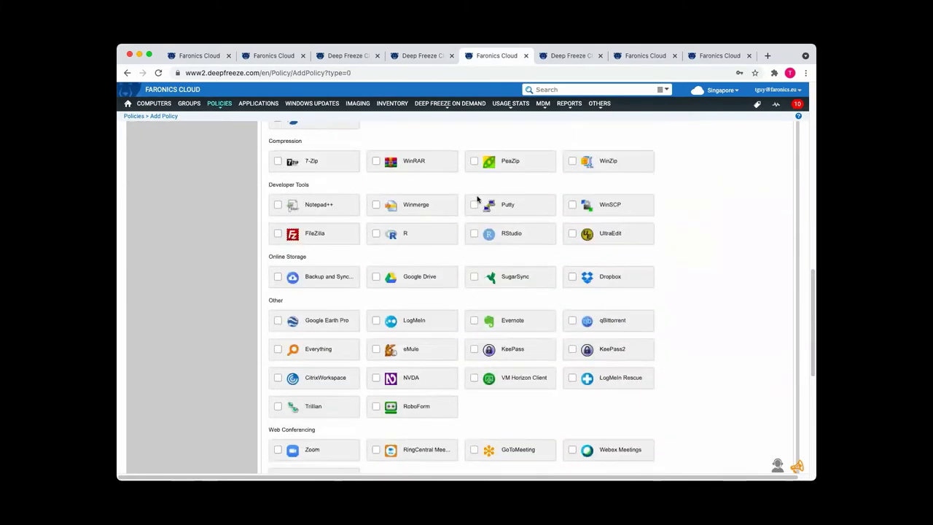
pyautogui.scroll(15, 478, 198)
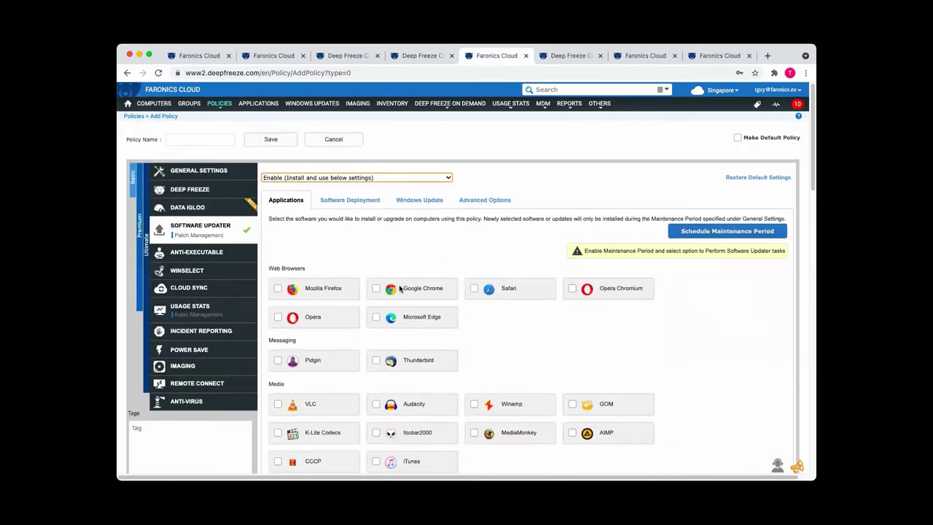
pyautogui.click(376, 288)
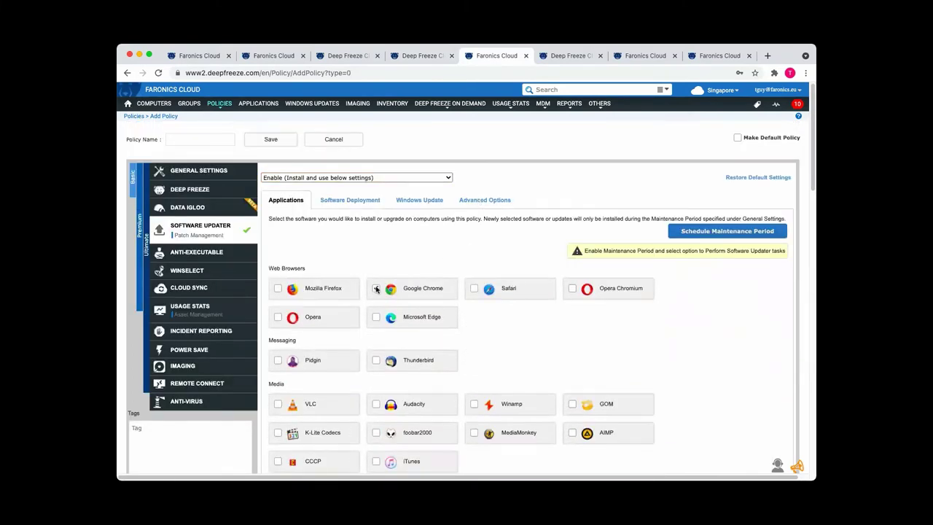
pyautogui.click(376, 361)
pyautogui.scroll(-3, 445, 336)
pyautogui.click(474, 281)
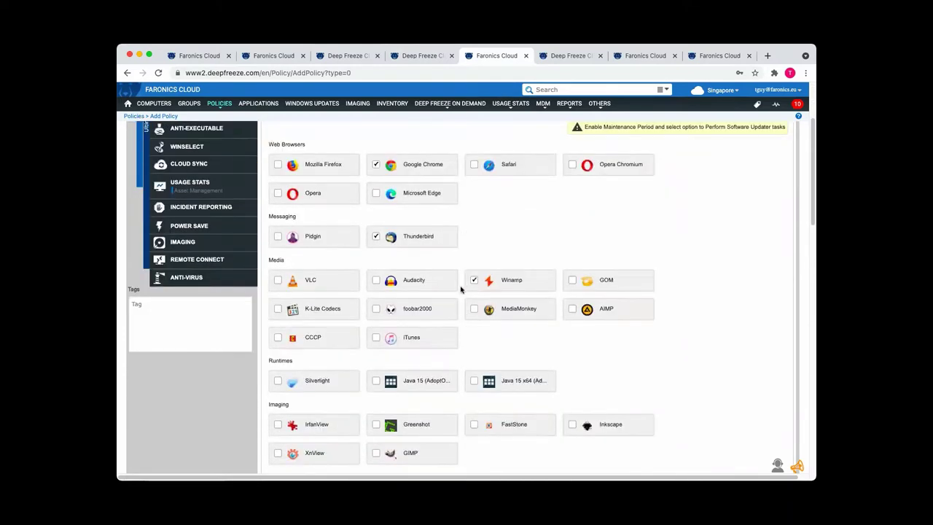
pyautogui.click(376, 339)
pyautogui.scroll(3, 490, 331)
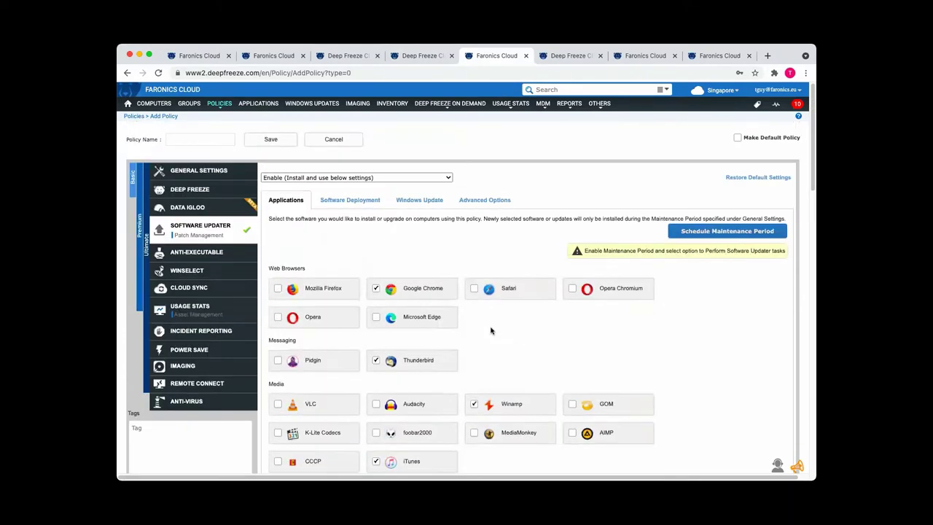
# Set the policy's Maintenance Period to "Enable (Use below settings)" and repeat its schedule on Saturday
pyautogui.click(691, 232)
pyautogui.click(391, 222)
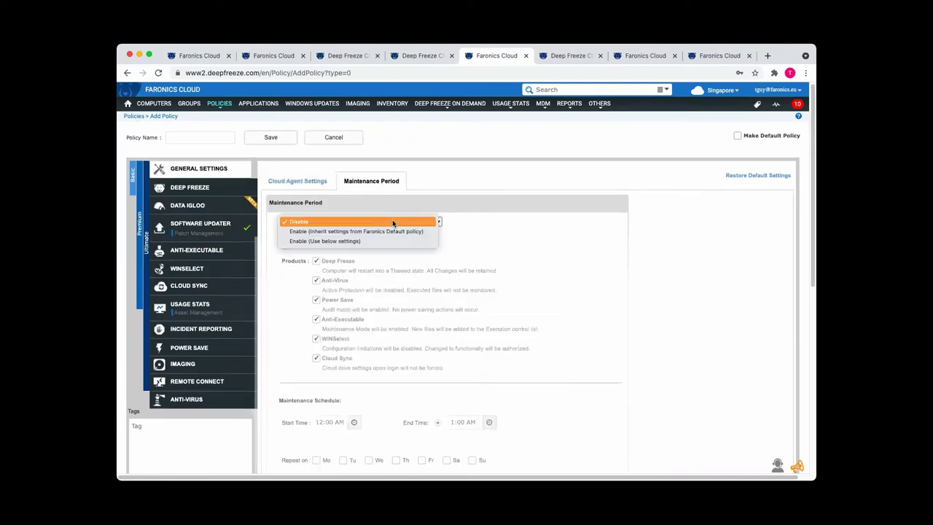
pyautogui.click(374, 240)
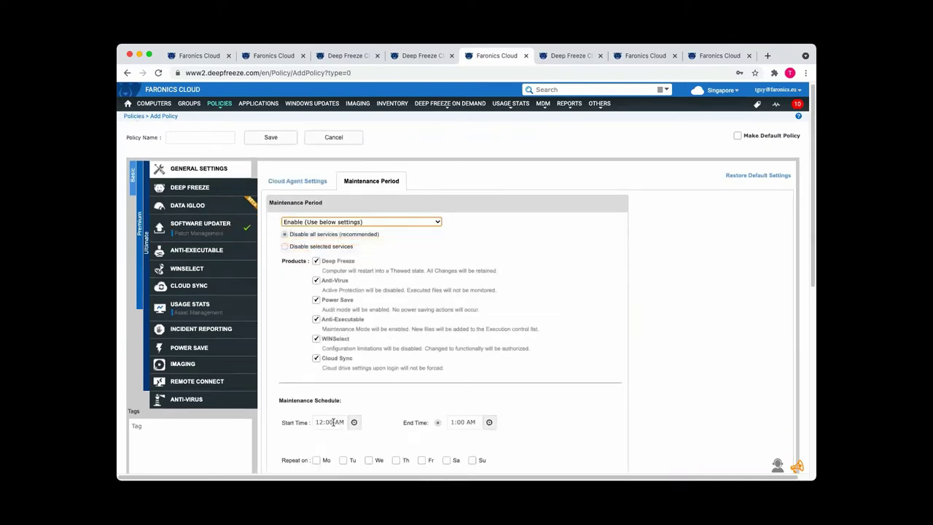
pyautogui.scroll(-2, 464, 394)
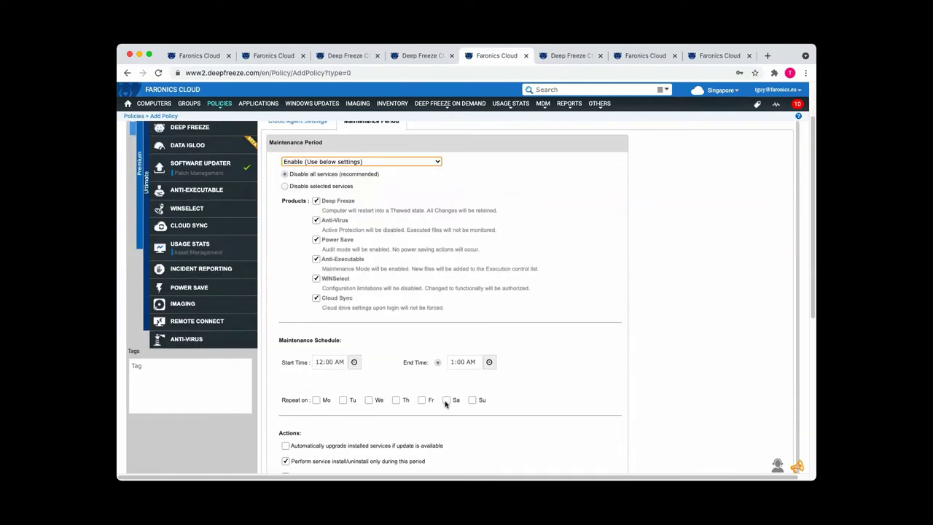
pyautogui.click(447, 400)
# Switch to the Inventory page in the other browser tab, reload it and review the computers' hardware and system columns
pyautogui.click(567, 58)
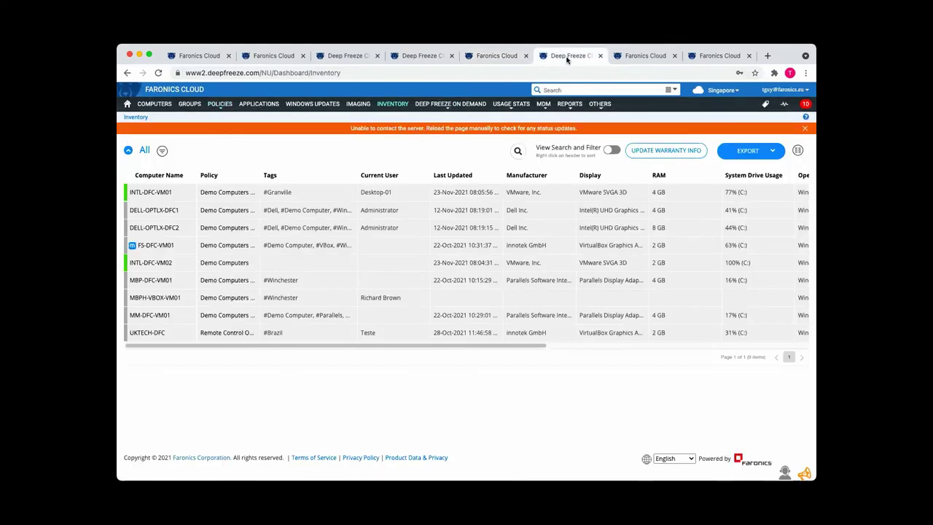
pyautogui.click(392, 104)
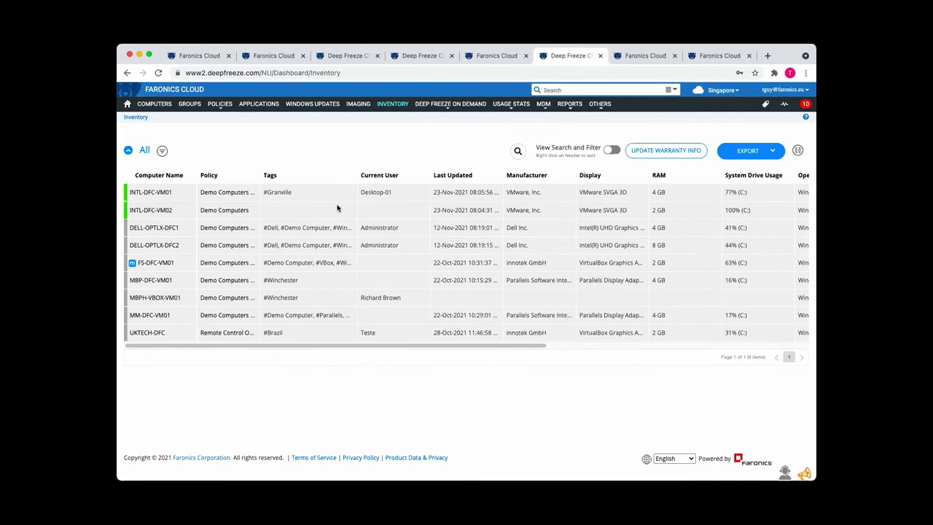
pyautogui.moveTo(328, 346); pyautogui.dragTo(262, 331)
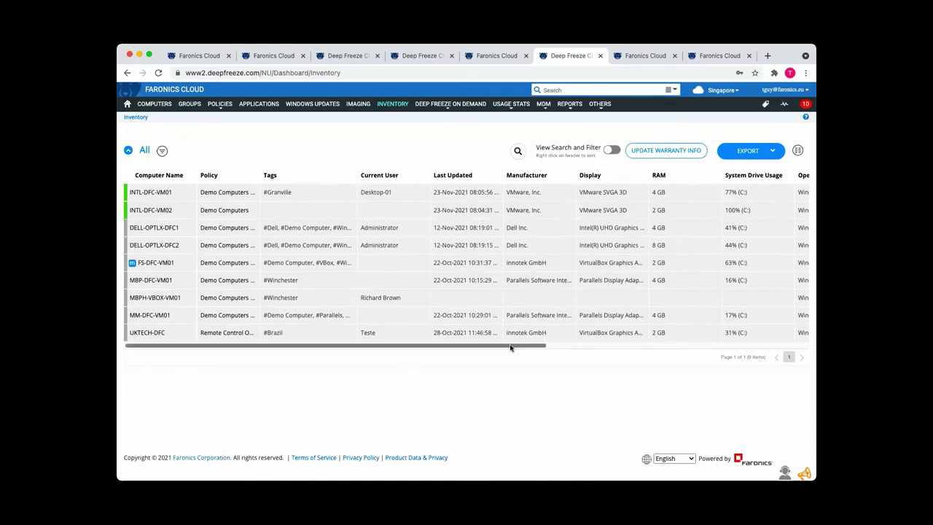
pyautogui.moveTo(542, 345); pyautogui.dragTo(688, 345)
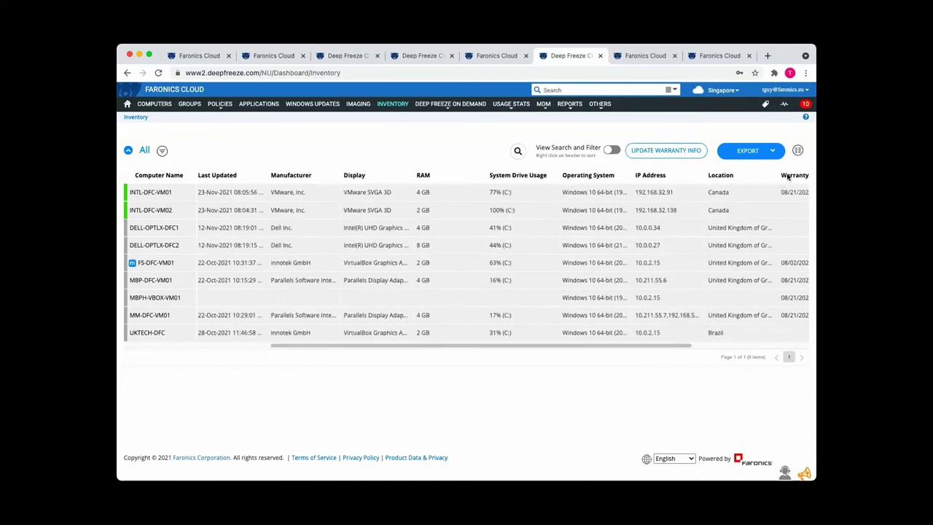
# Add the Public IP Address column to the inventory table beside IP Address using the Column Chooser
pyautogui.click(798, 151)
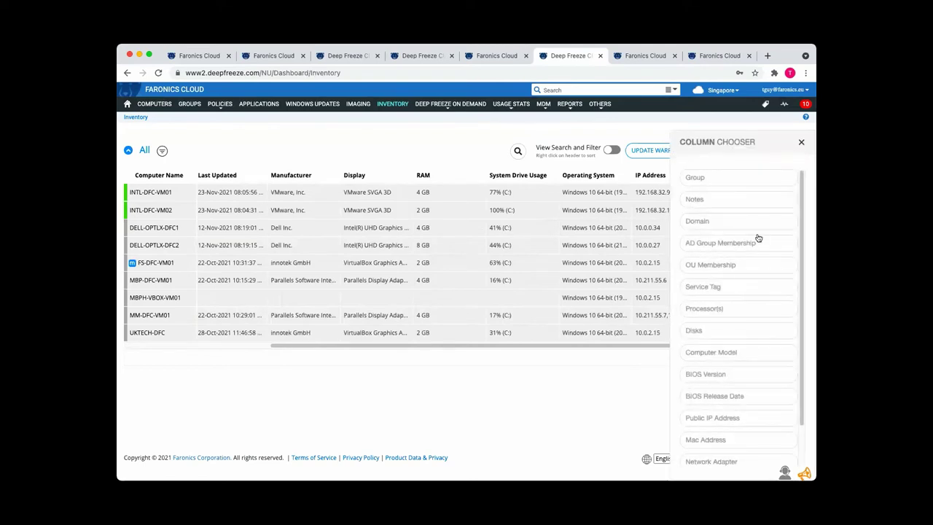
pyautogui.scroll(-2, 729, 262)
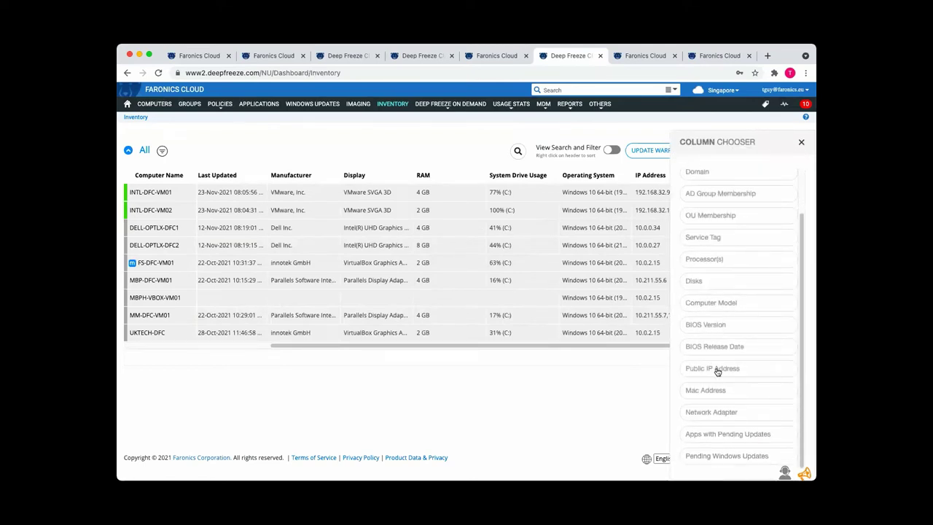
pyautogui.moveTo(717, 369); pyautogui.dragTo(471, 179)
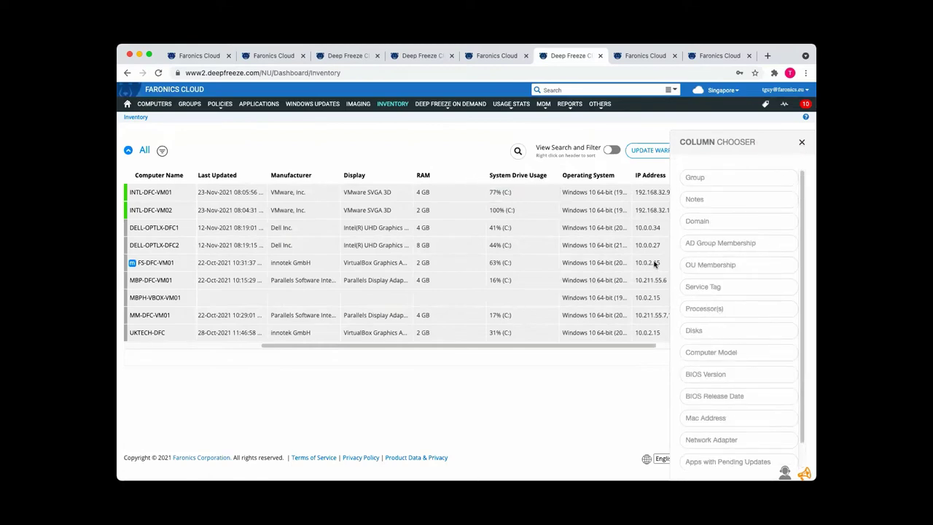
pyautogui.click(801, 143)
# Review the inventory table's public IP, location and warranty columns, then the drive usage and last updated details
pyautogui.moveTo(596, 346); pyautogui.dragTo(745, 353)
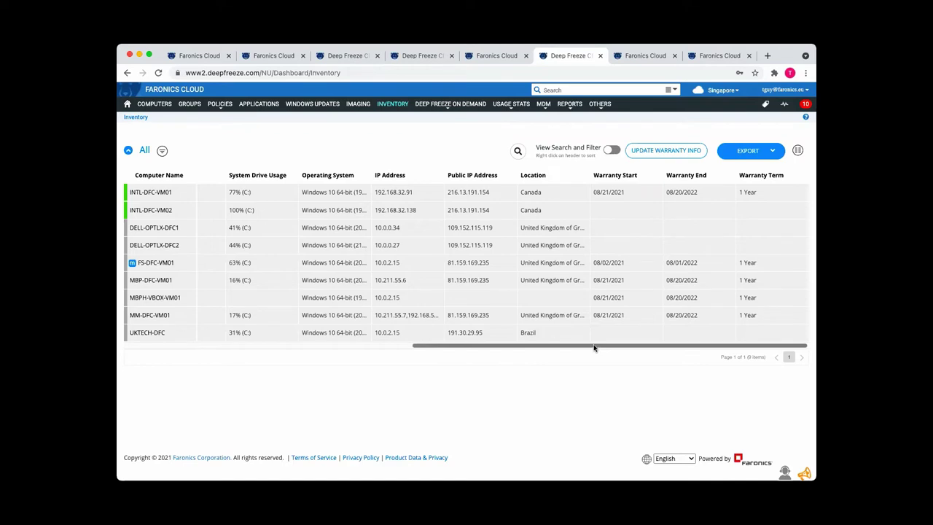
pyautogui.moveTo(594, 347); pyautogui.dragTo(427, 339)
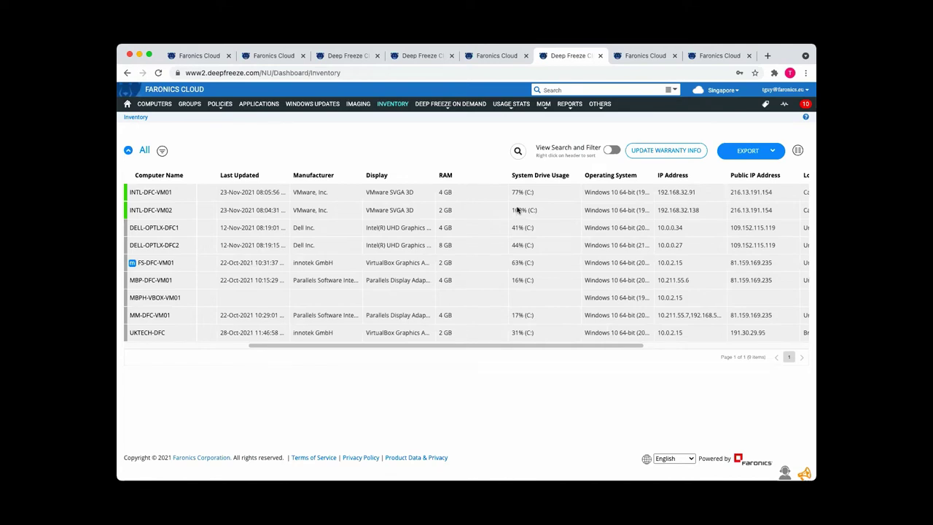
pyautogui.moveTo(479, 346); pyautogui.dragTo(425, 343)
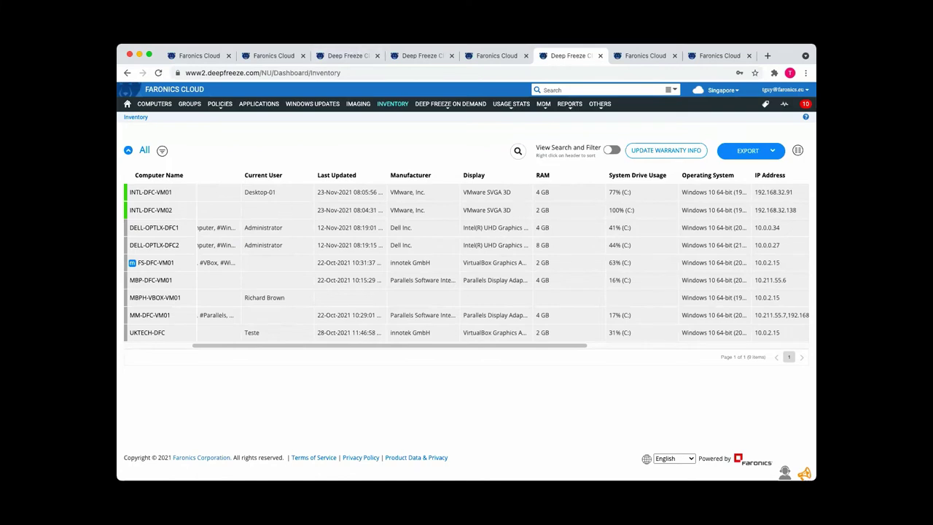
# Review the managed software list with its license entitlements and expiry dates on the Manage Software Assets page
pyautogui.click(631, 58)
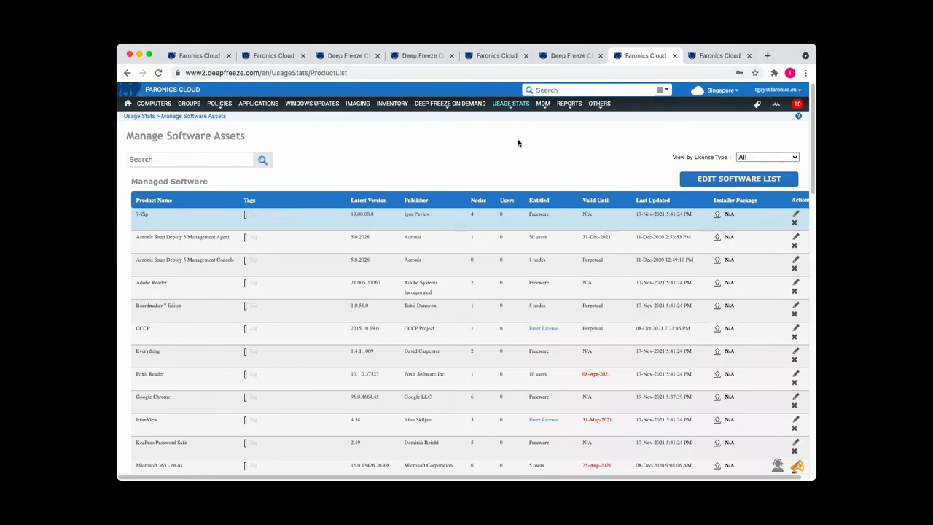
pyautogui.scroll(-1, 514, 146)
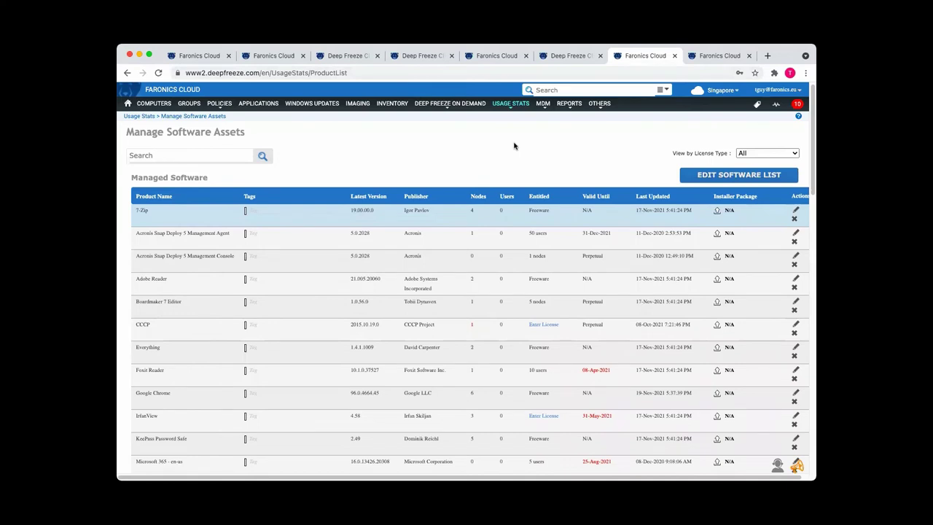
pyautogui.scroll(-2, 514, 146)
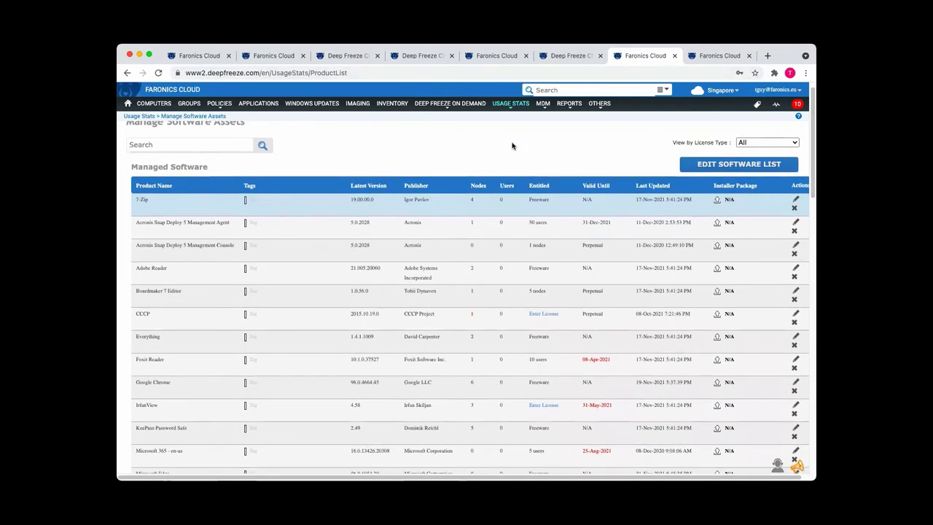
pyautogui.scroll(-2, 512, 146)
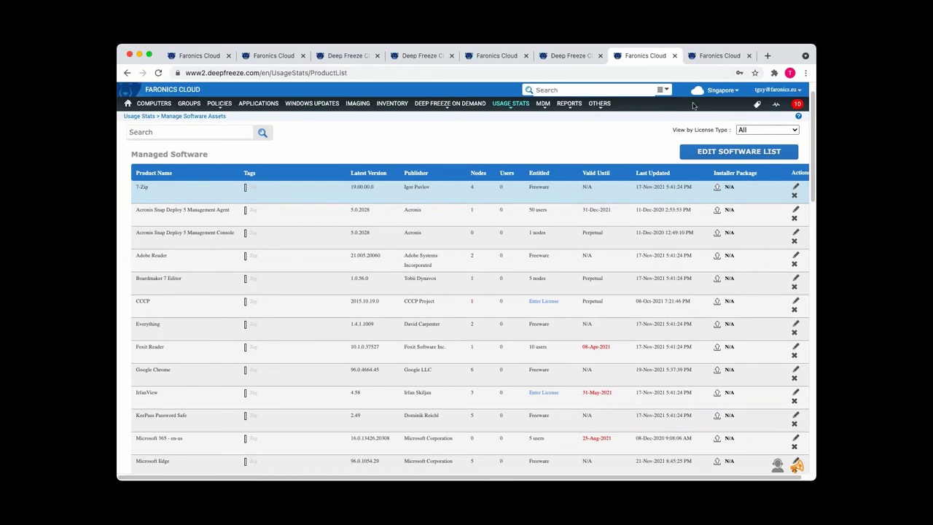
# View the Computer Usage Report in the other browser tab and open the Login Summary report from Usage Stats
pyautogui.click(711, 57)
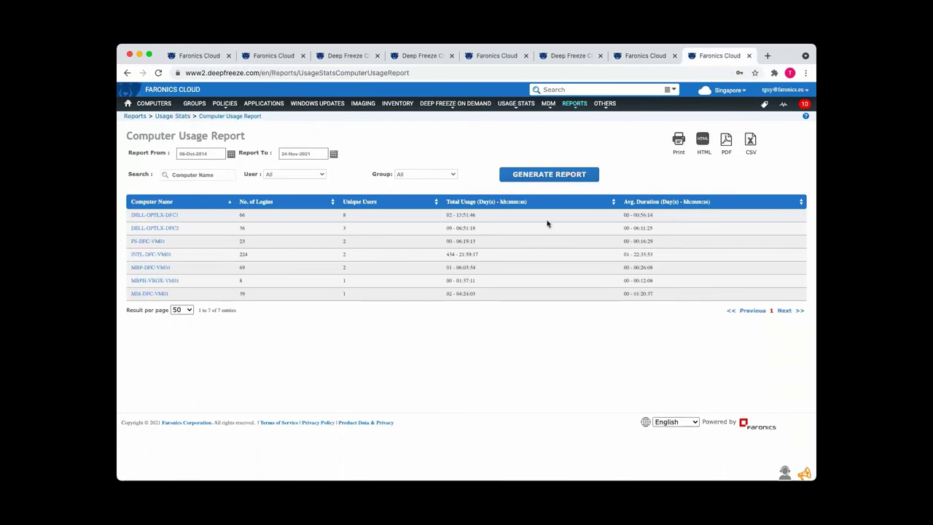
pyautogui.click(576, 103)
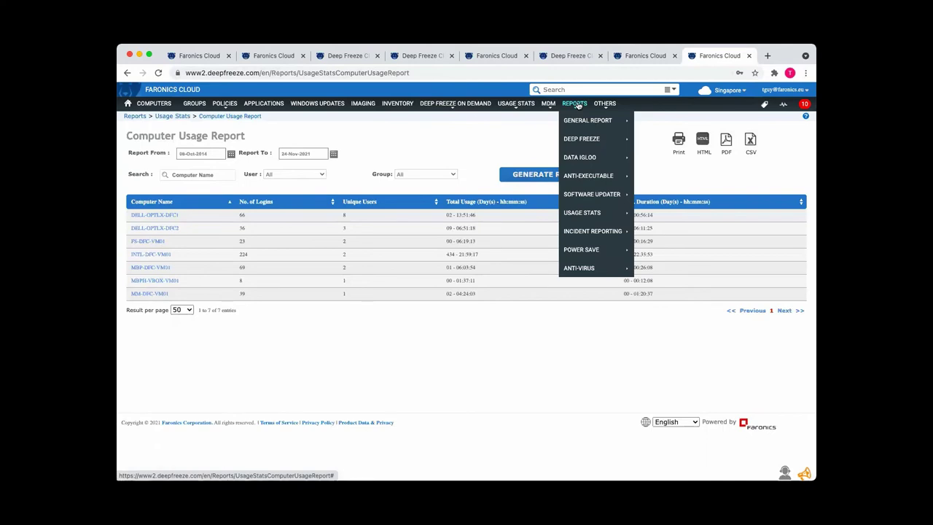
pyautogui.moveTo(573, 212)
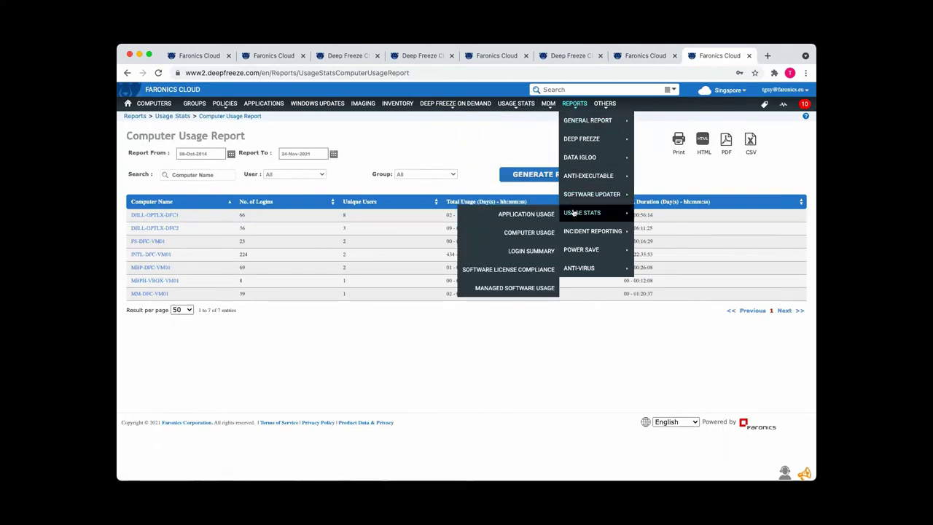
pyautogui.click(533, 251)
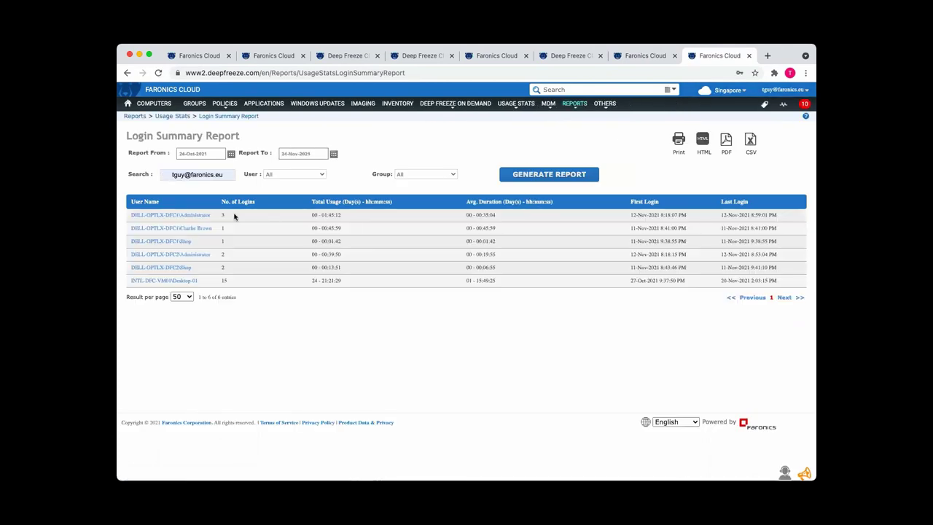
# Look through the available report categories and display the list of other cloud sites
pyautogui.moveTo(574, 106)
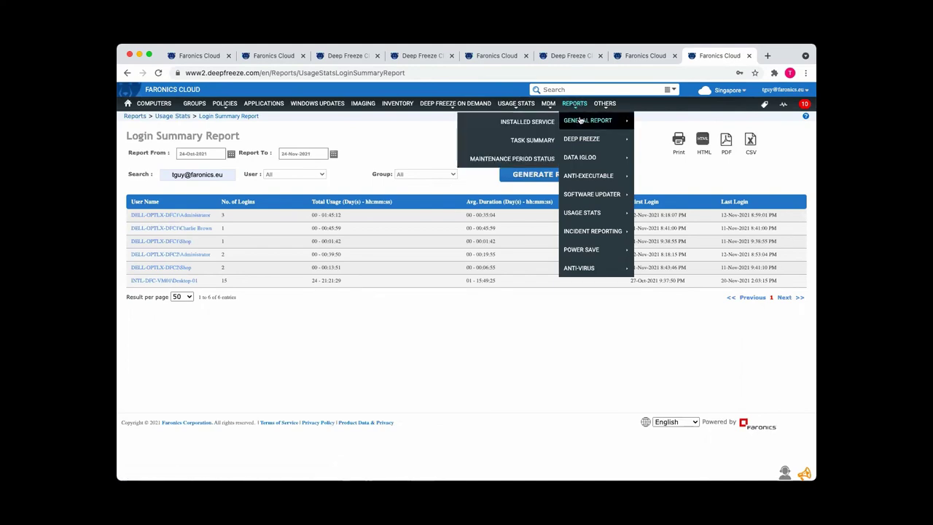
pyautogui.moveTo(576, 228)
pyautogui.moveTo(576, 267)
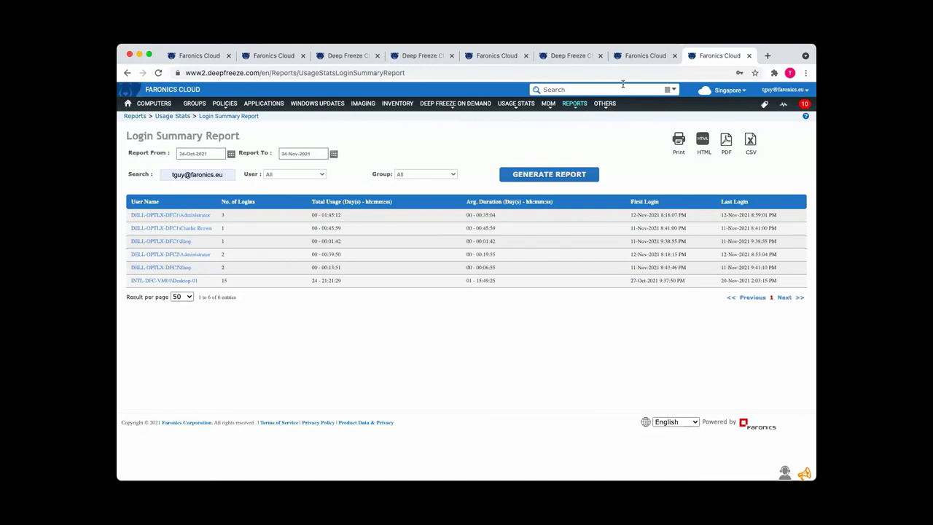
pyautogui.click(718, 91)
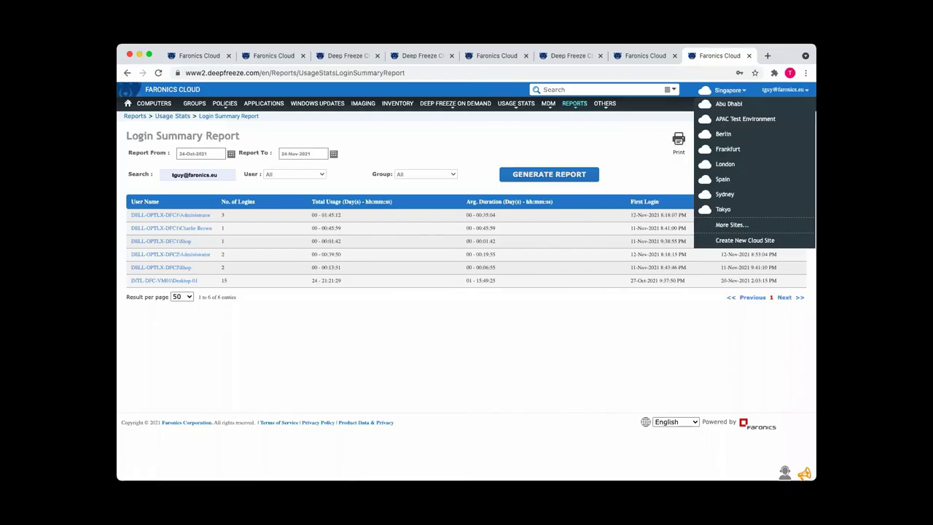
# Set Data Igloo to "Enable (Install and use below settings)" in the new policy that has Anti-Virus enabled, and check the service descriptions
pyautogui.click(210, 57)
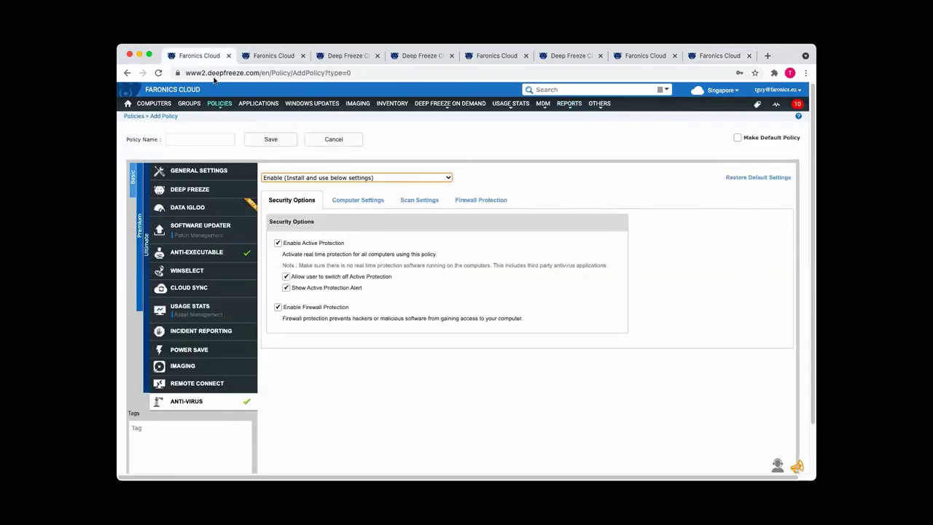
pyautogui.click(211, 207)
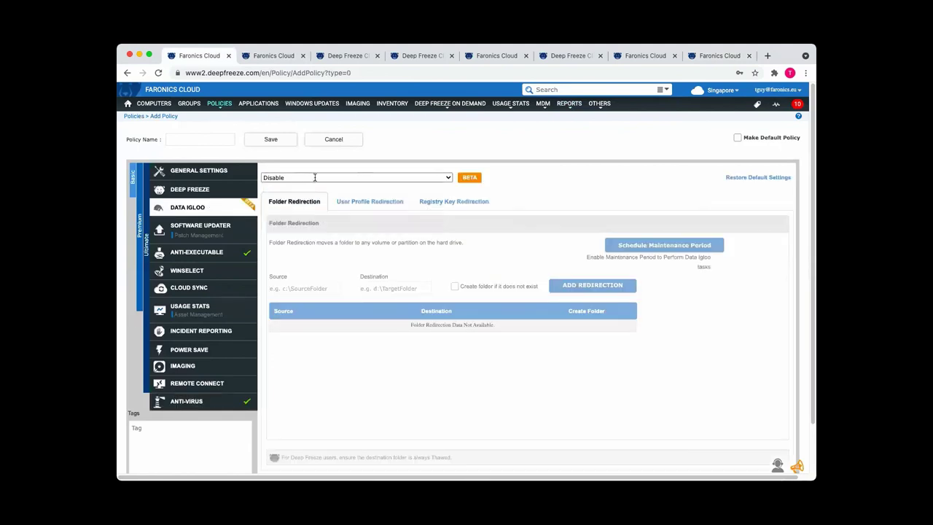
pyautogui.click(312, 178)
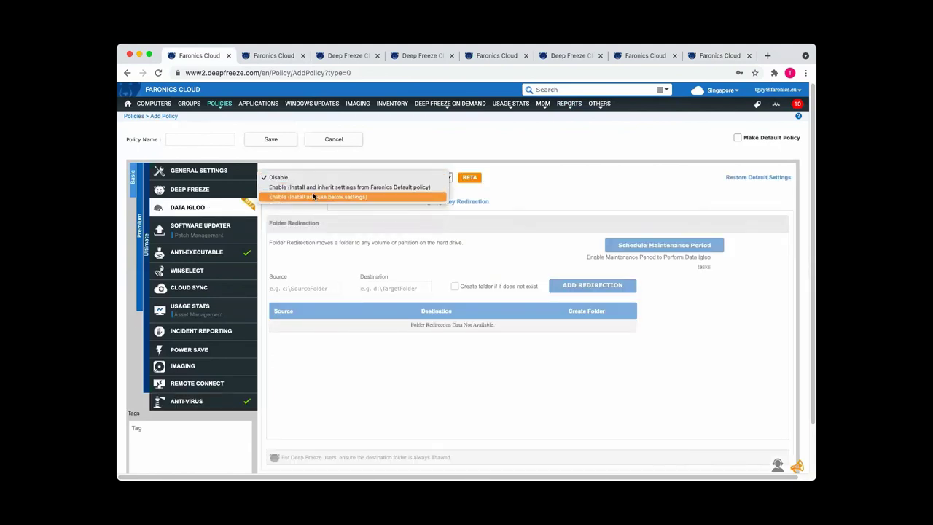
pyautogui.click(314, 196)
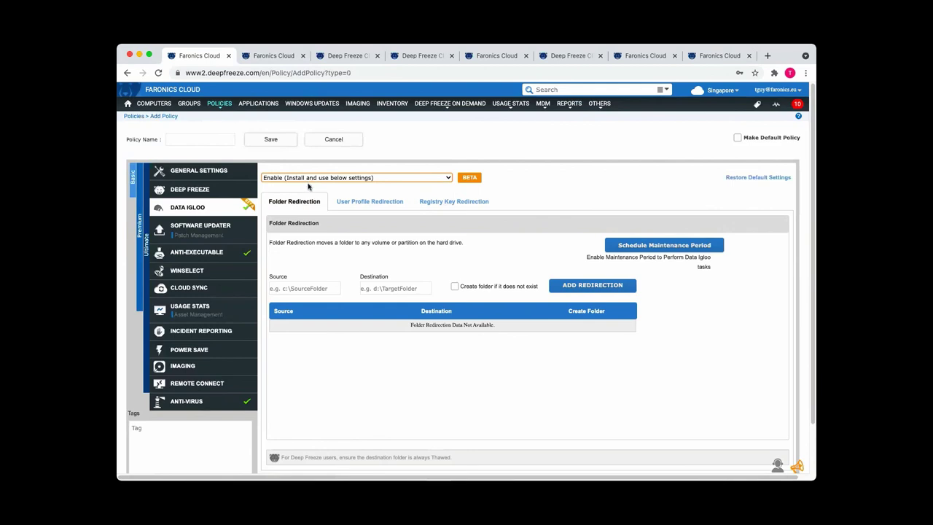
pyautogui.moveTo(216, 209)
pyautogui.moveTo(220, 405)
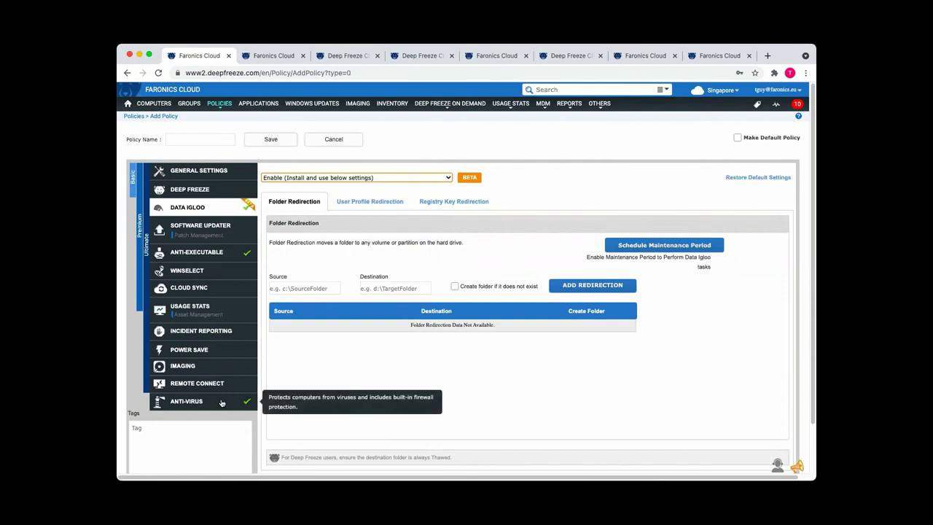